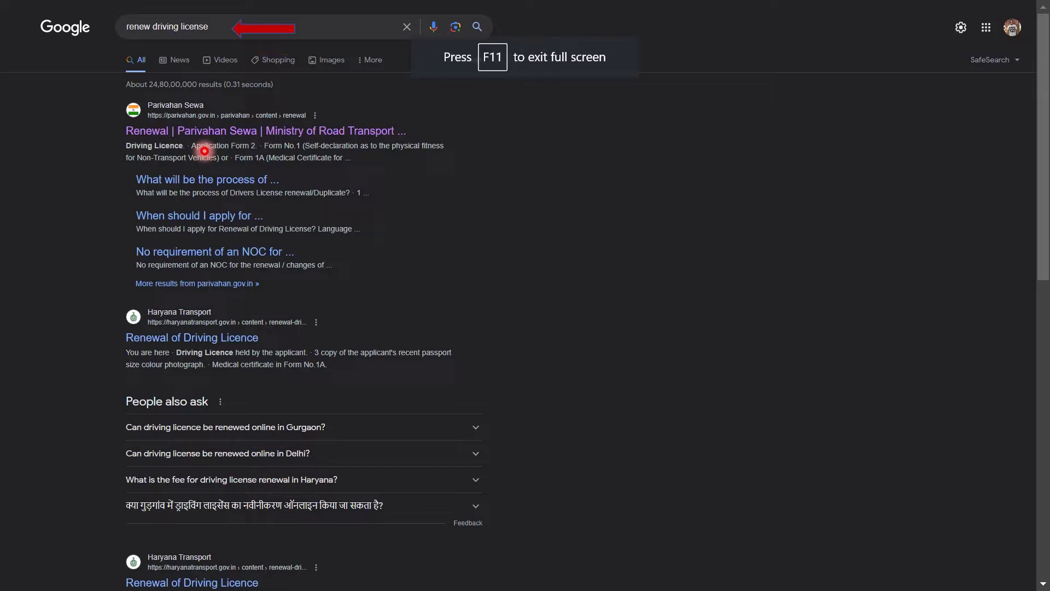
key(Right)
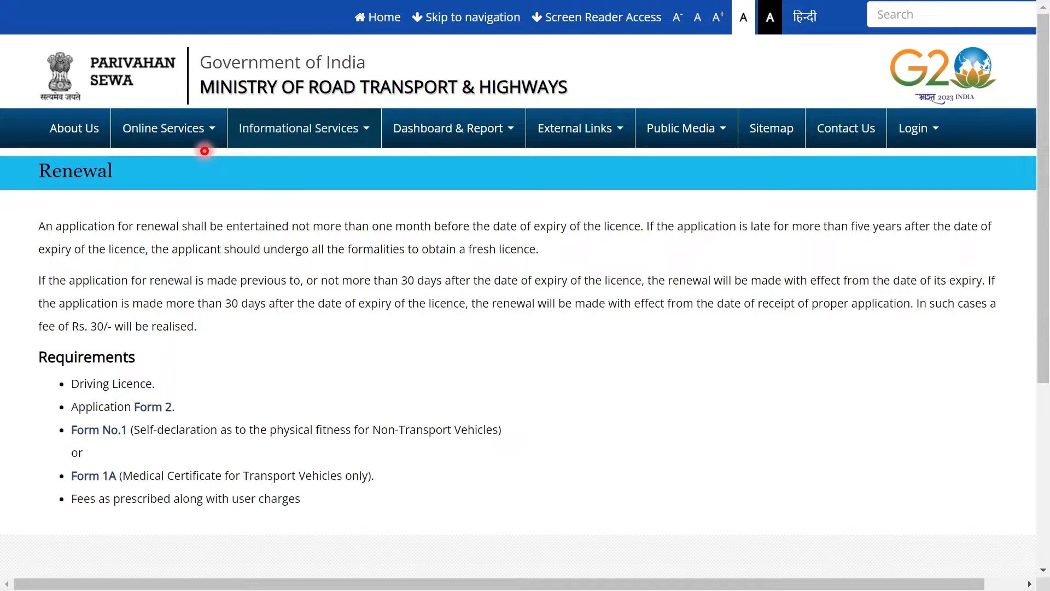
key(Right)
key(Right)
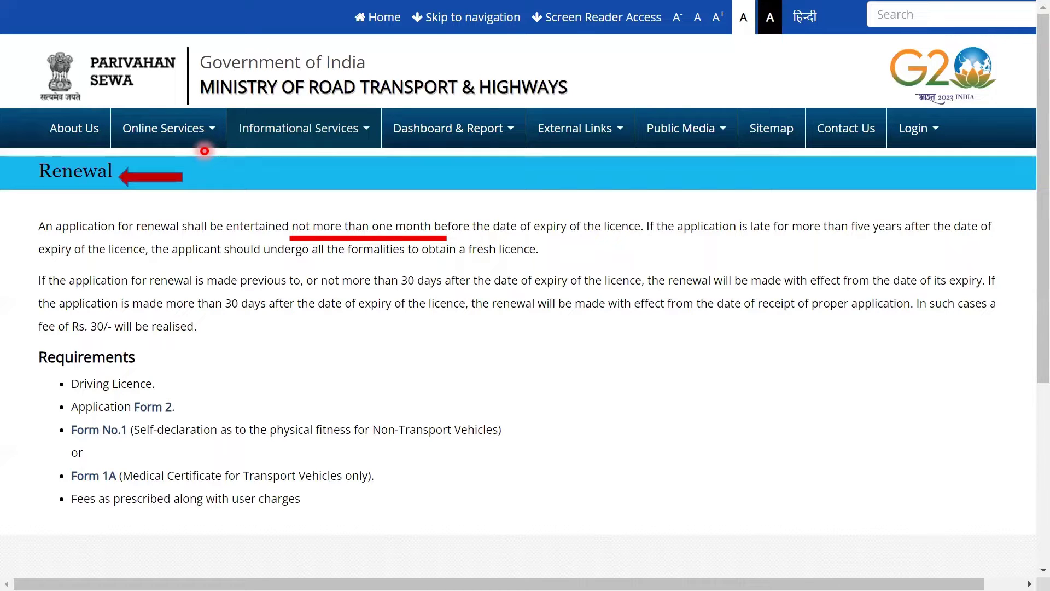
key(Right)
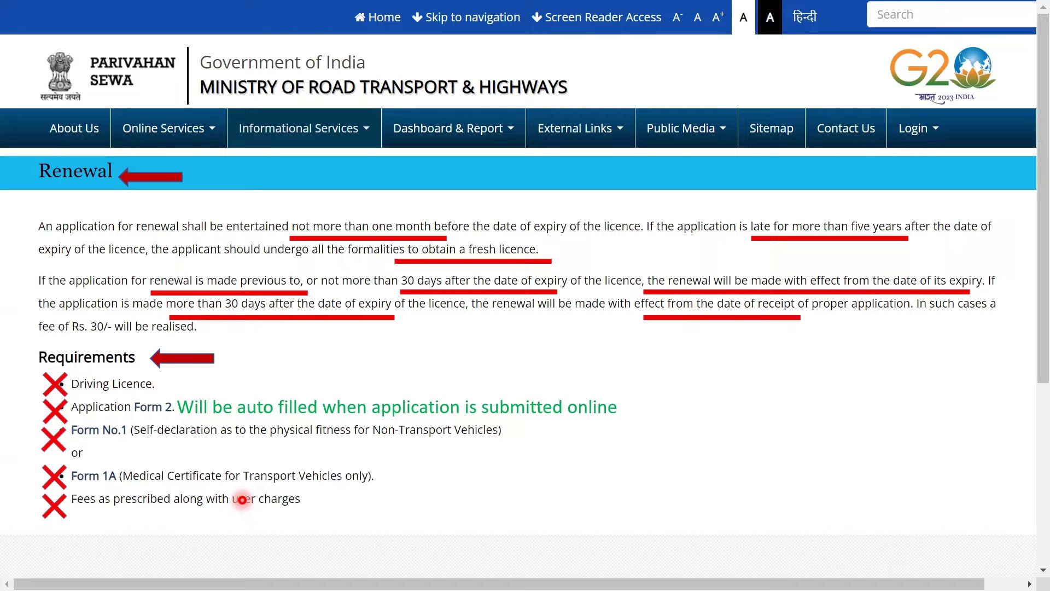
key(Right)
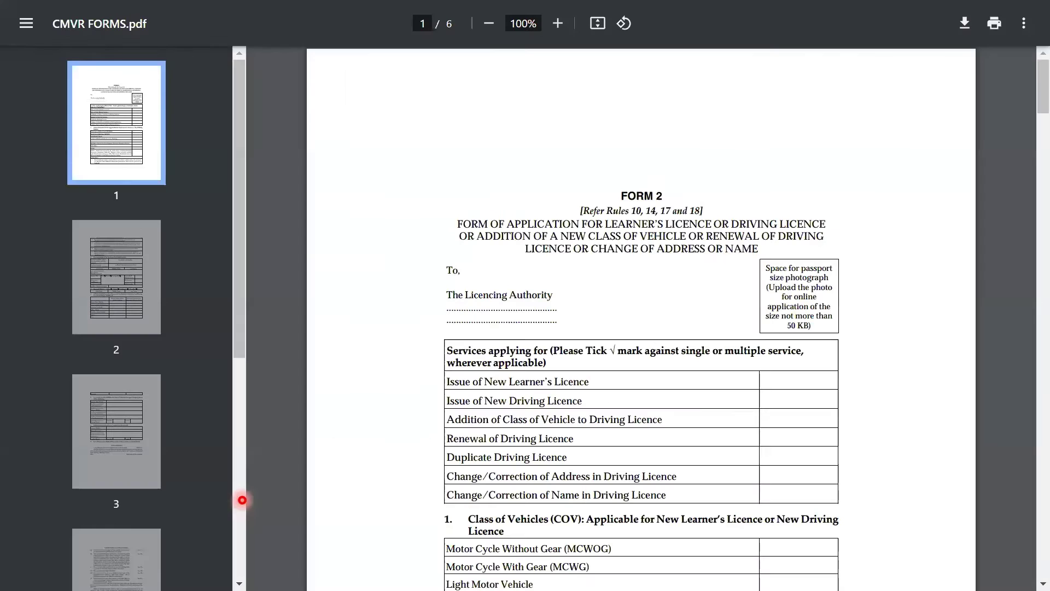
key(Left)
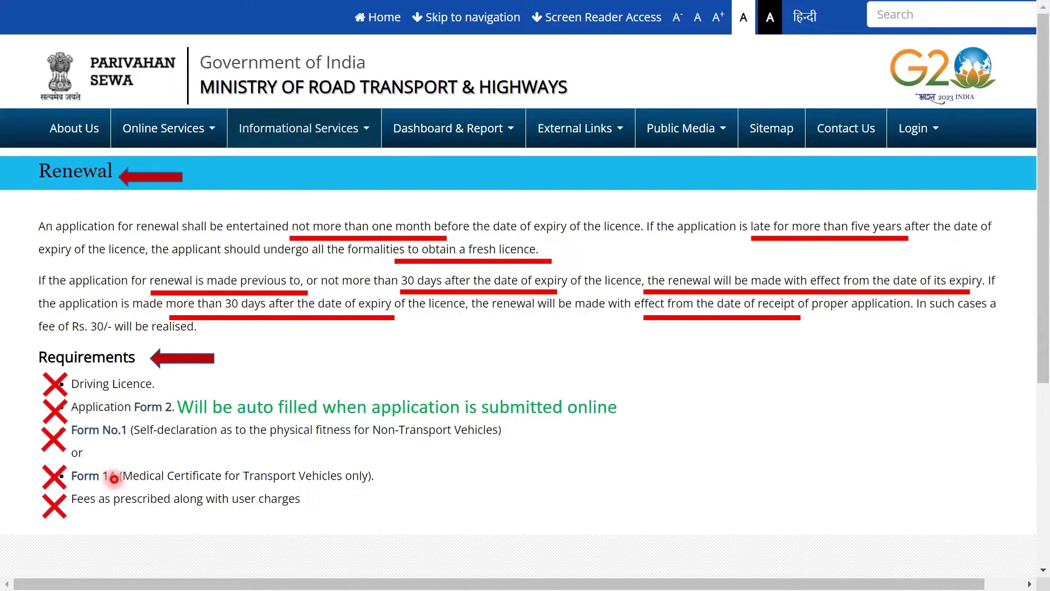
key(Right)
key(Right)
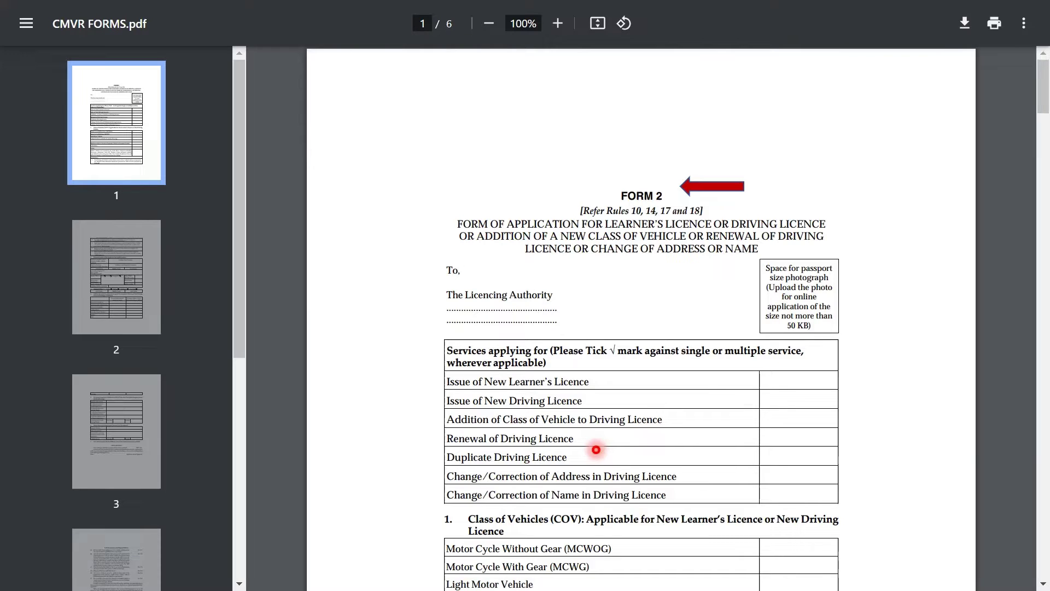
click(596, 450)
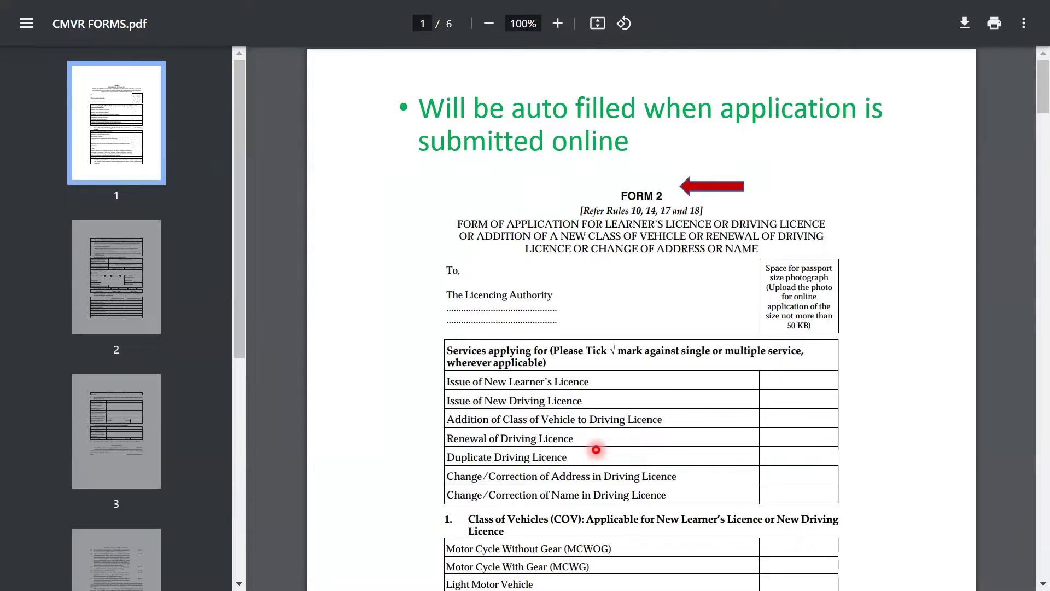
click(596, 450)
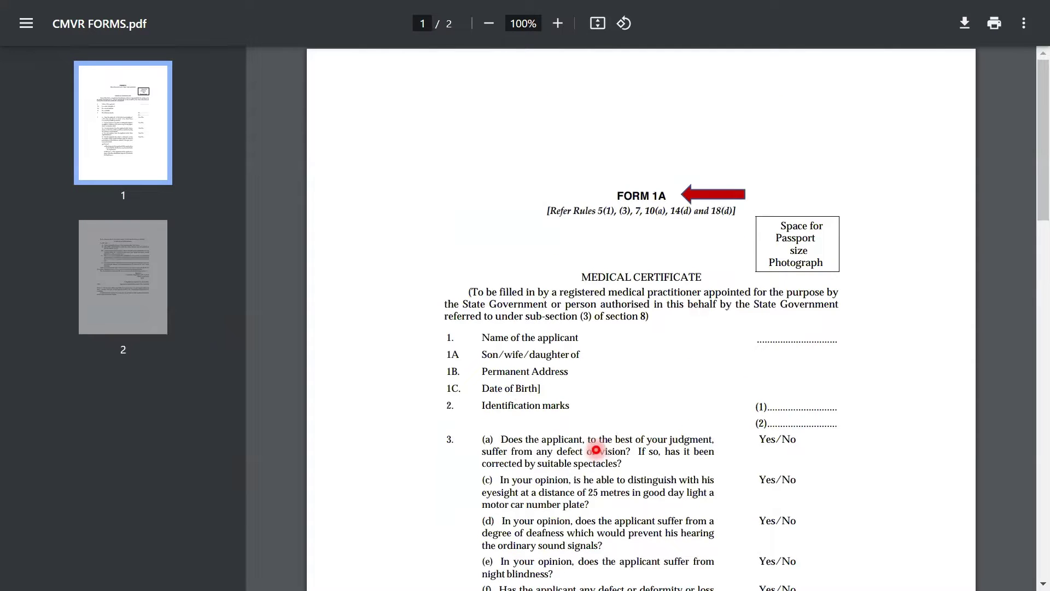
click(596, 450)
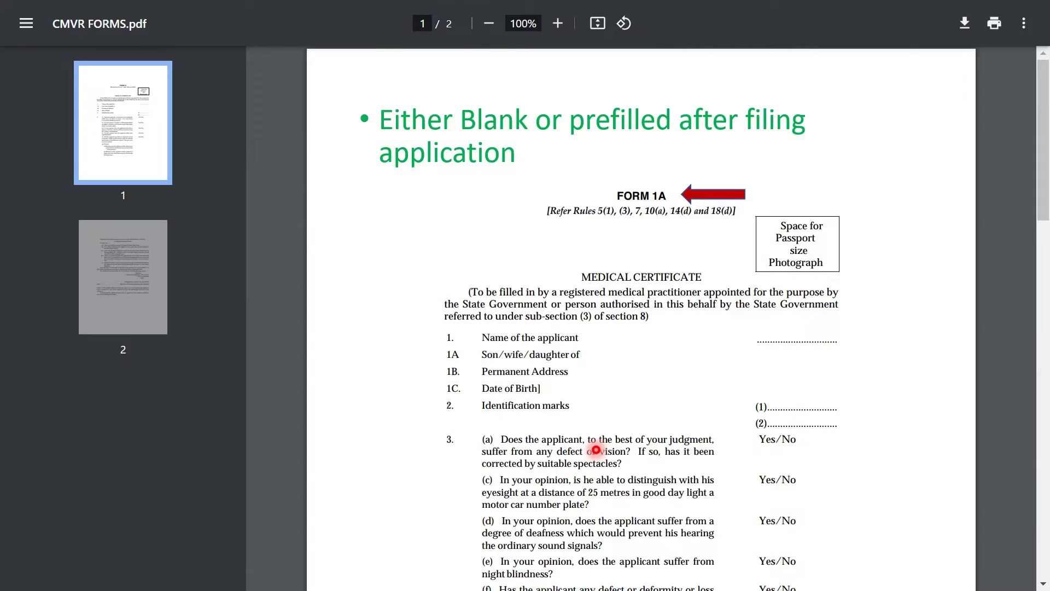
click(597, 450)
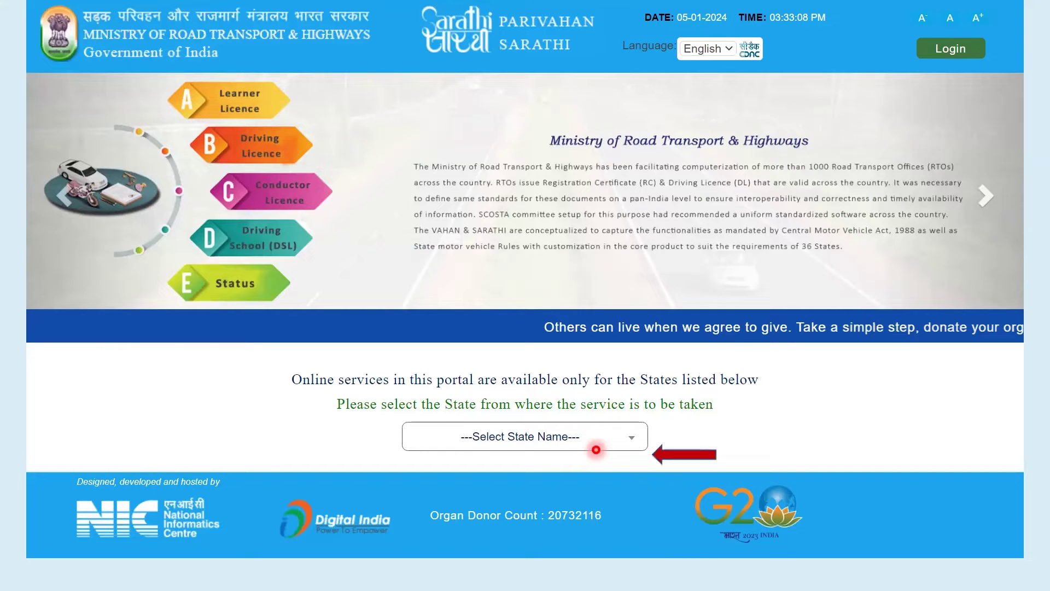
click(597, 448)
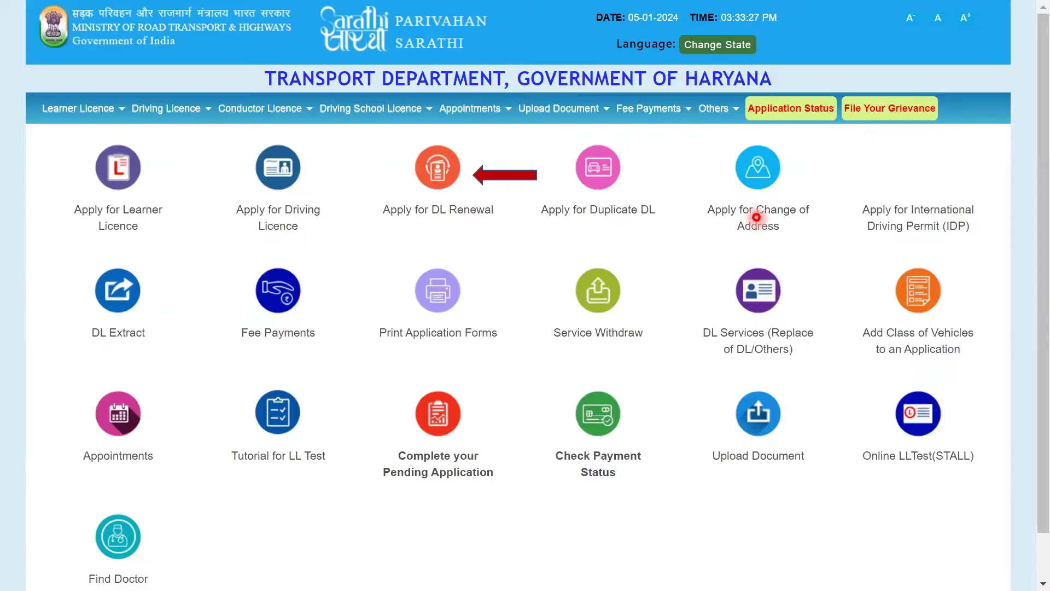
click(445, 203)
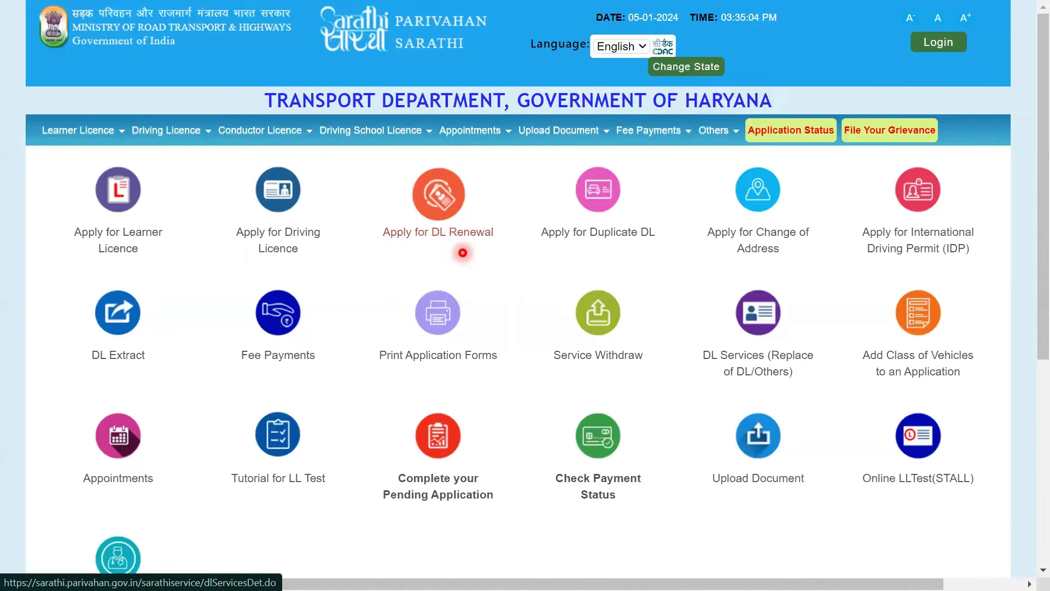
click(462, 253)
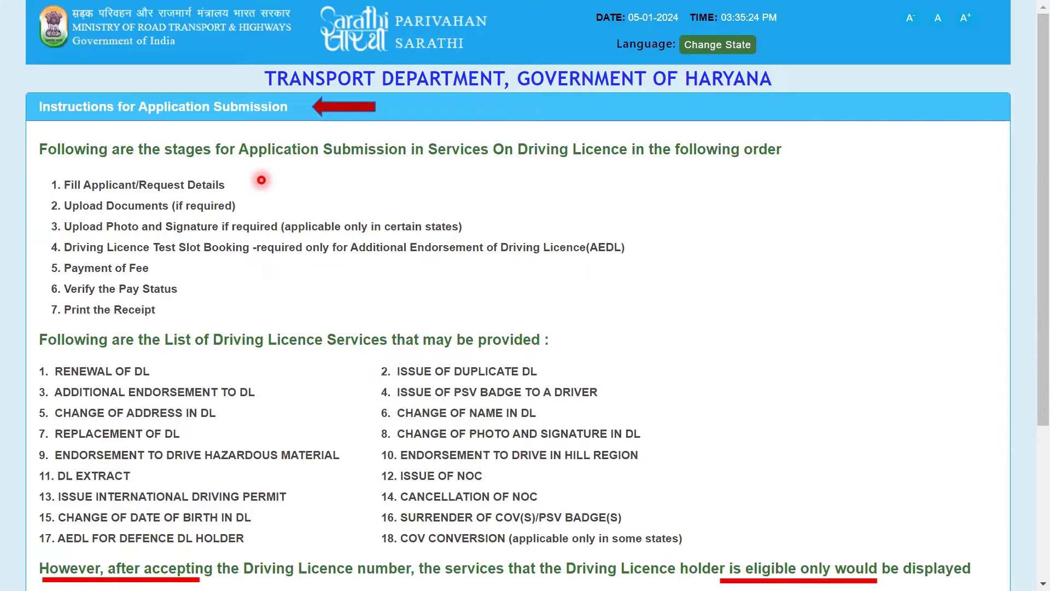
scroll(262, 180, down, 7)
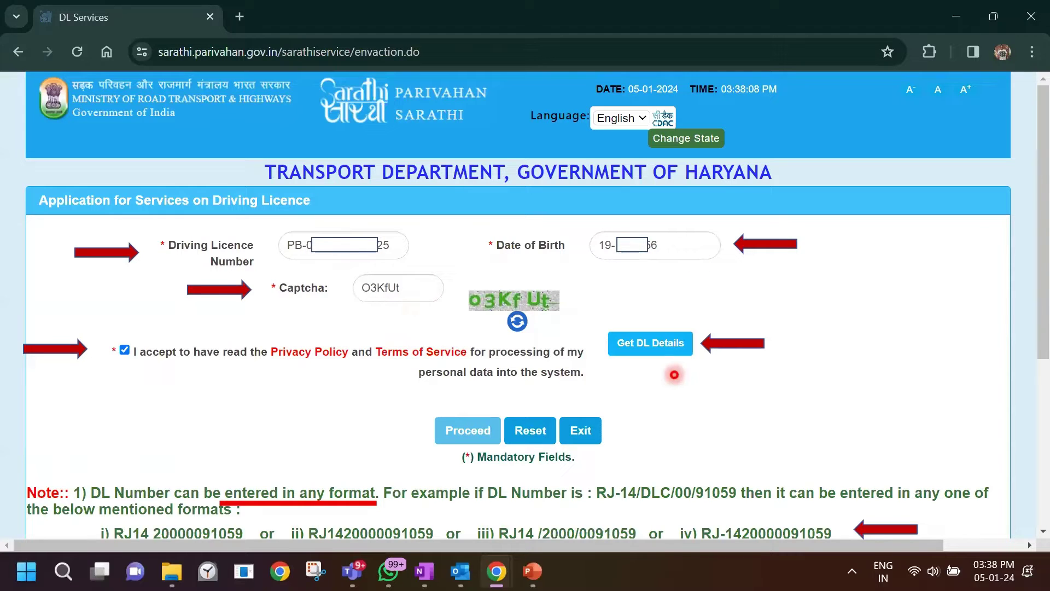
click(682, 361)
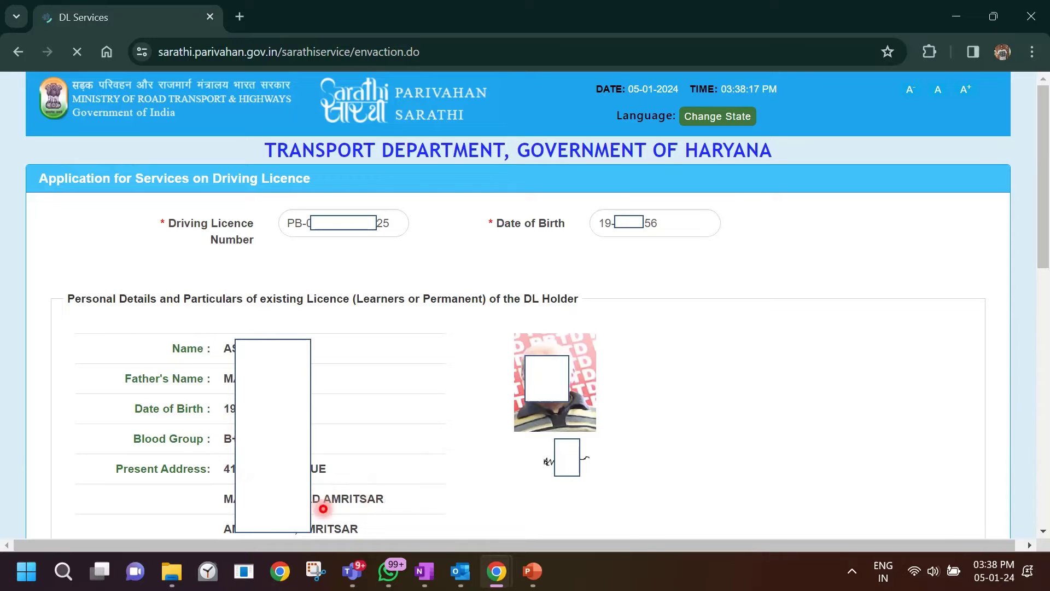
scroll(323, 508, down, 5)
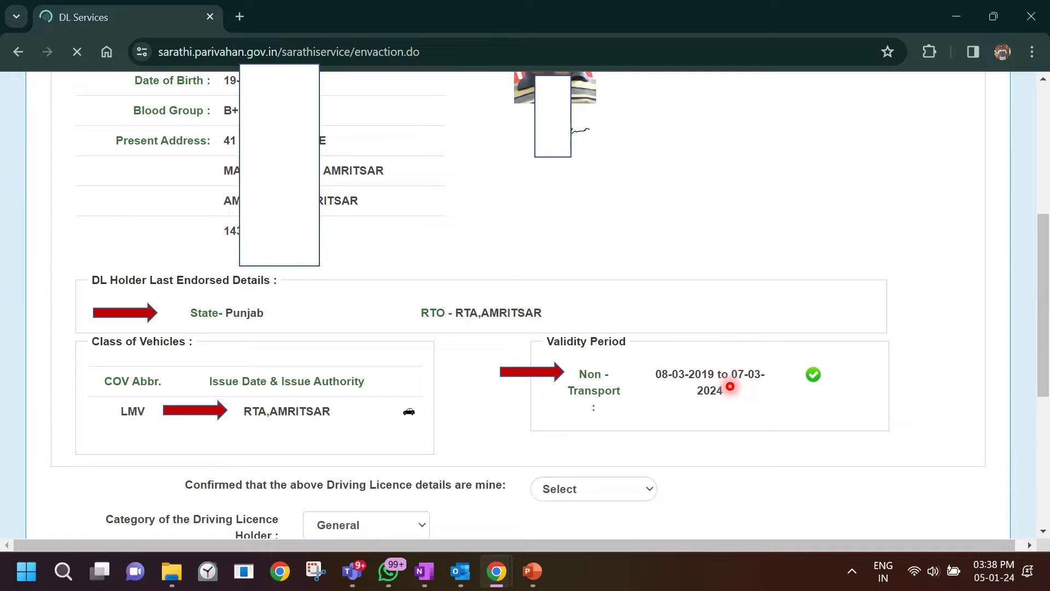
click(730, 386)
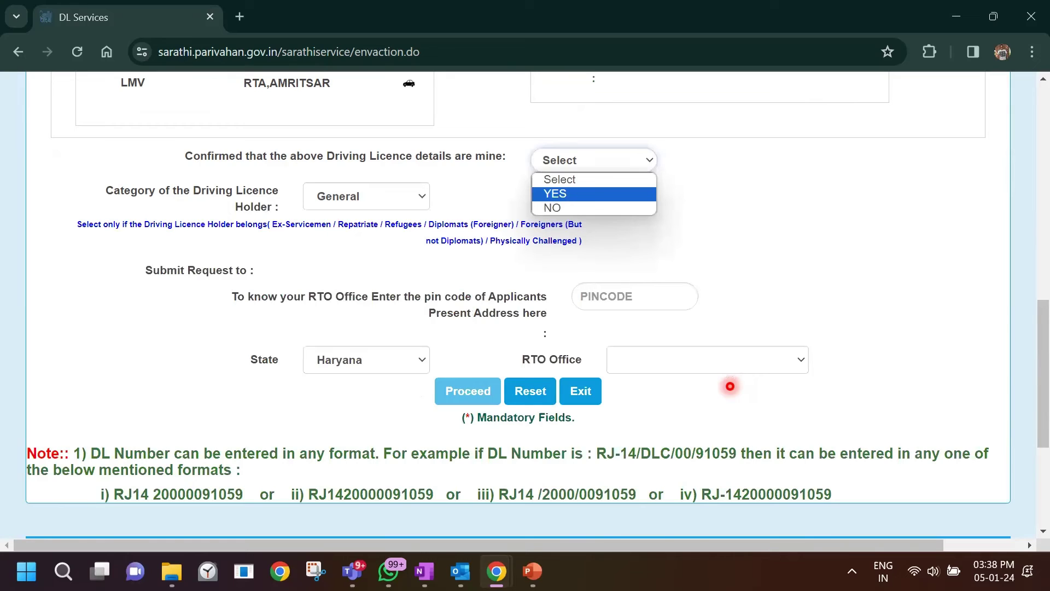
click(730, 387)
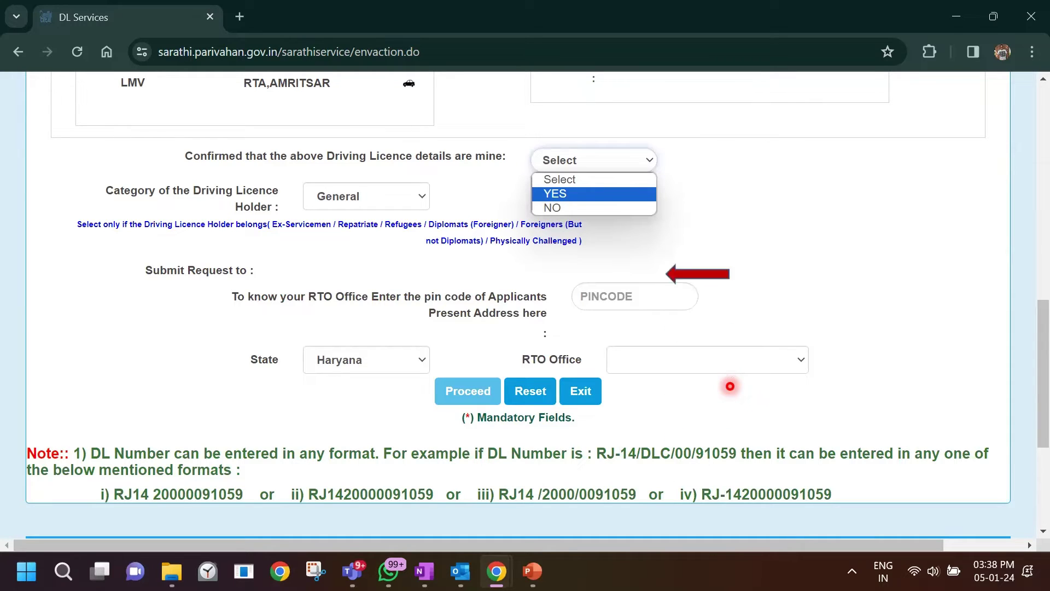
click(731, 387)
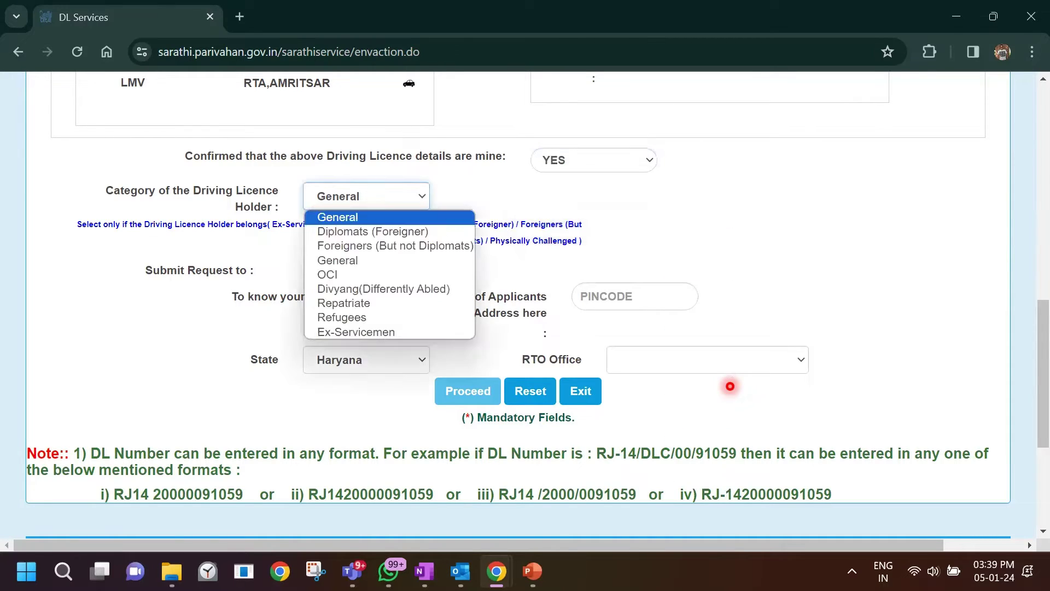
click(730, 387)
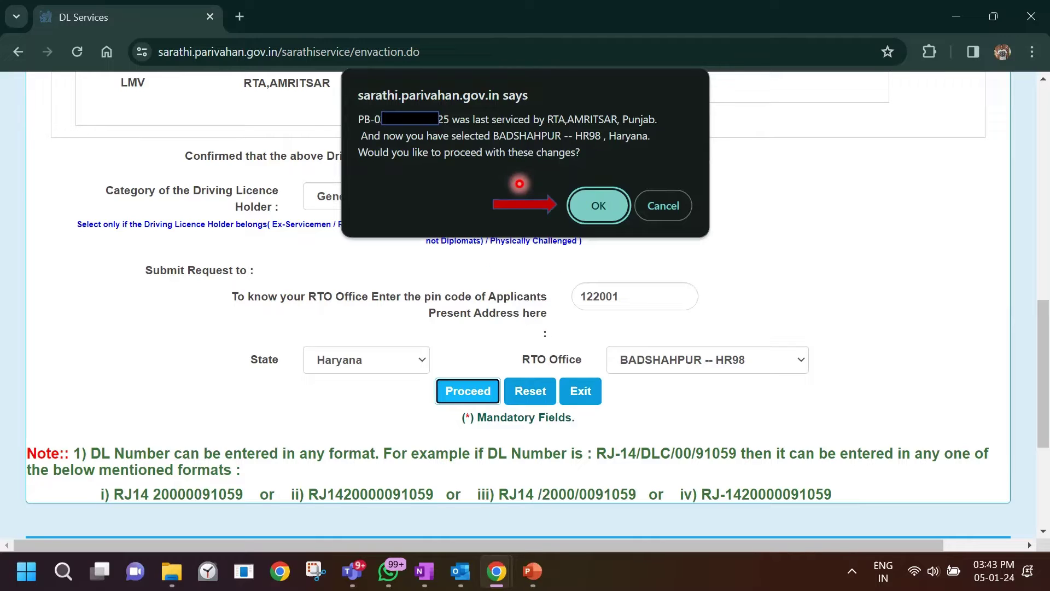
key(Return)
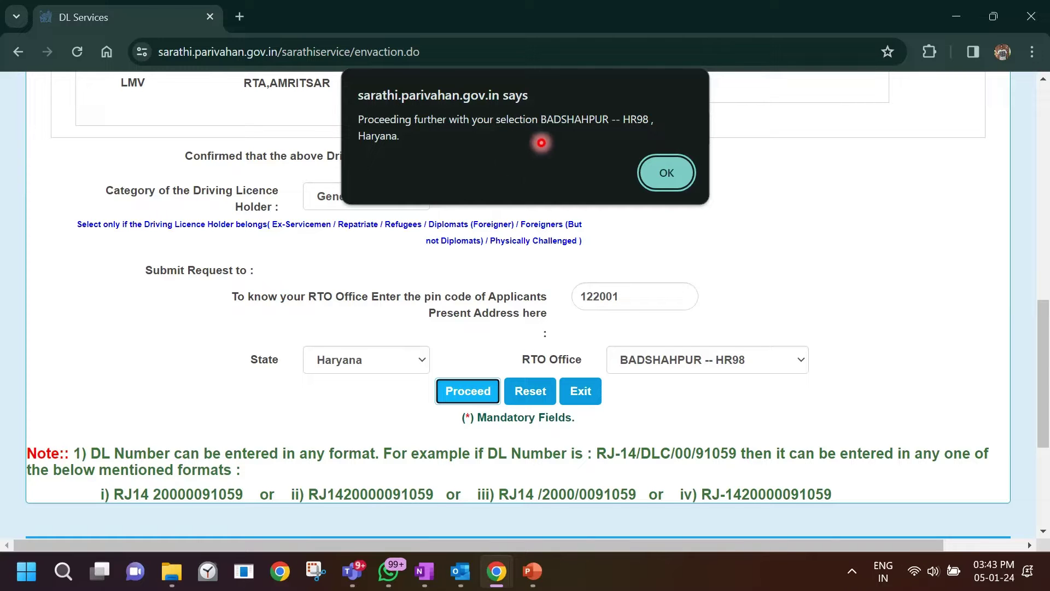
key(Return)
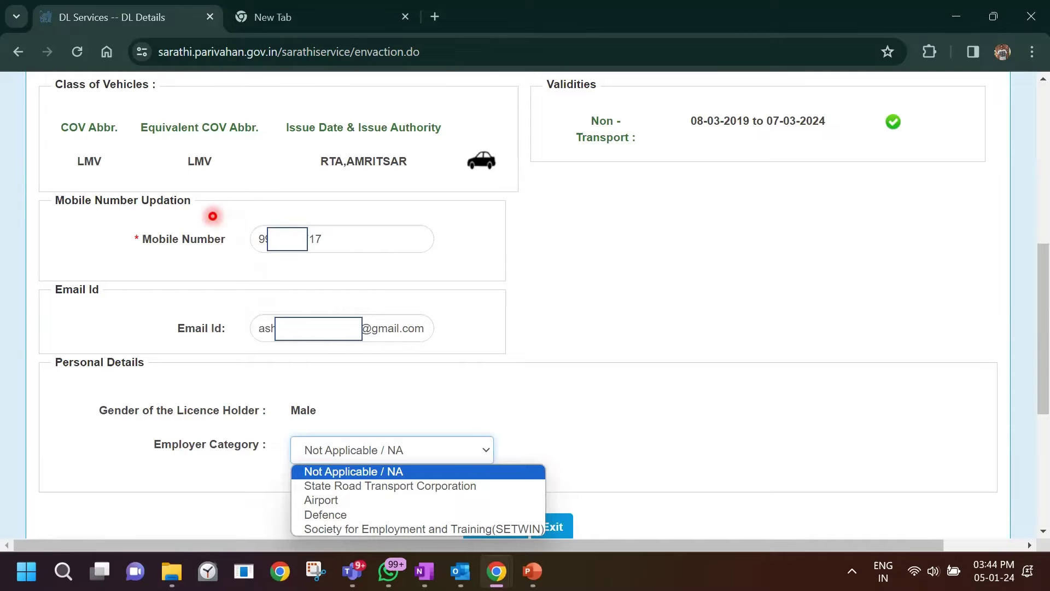
scroll(213, 216, down, 1)
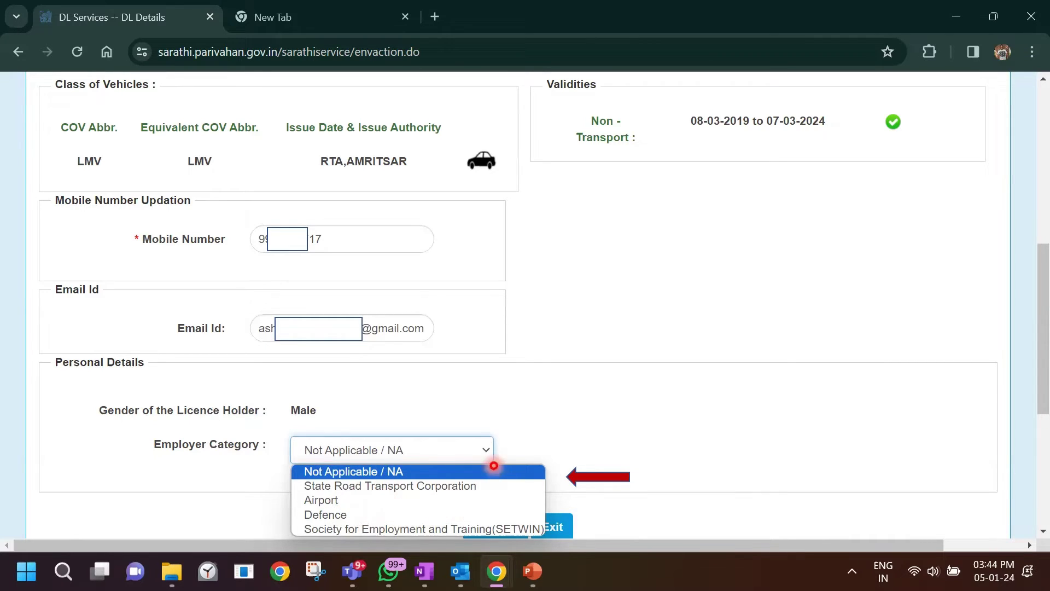
click(494, 466)
scroll(494, 466, down, 1)
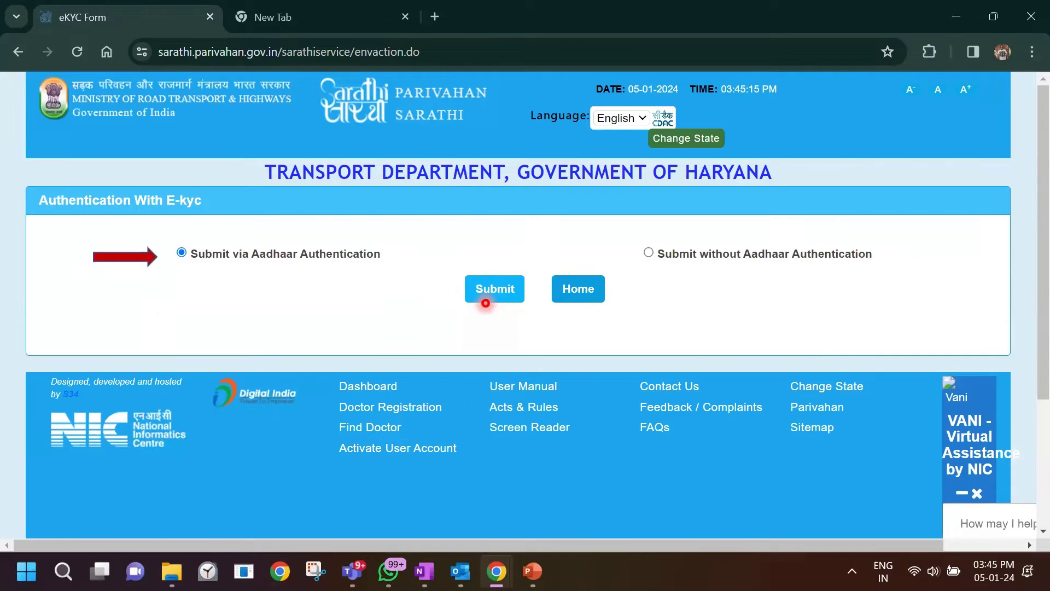
click(486, 304)
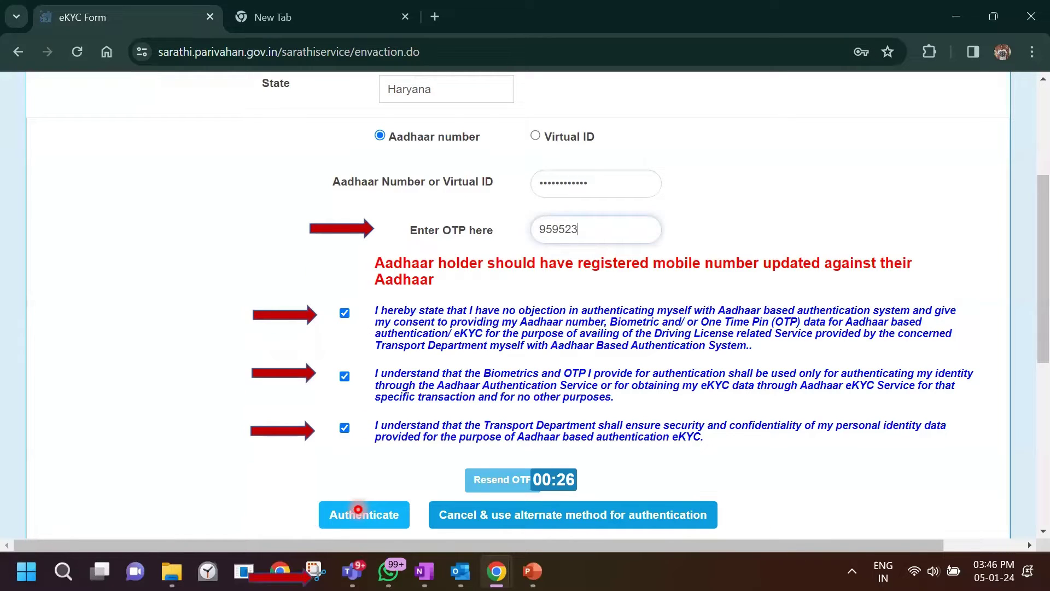
click(359, 509)
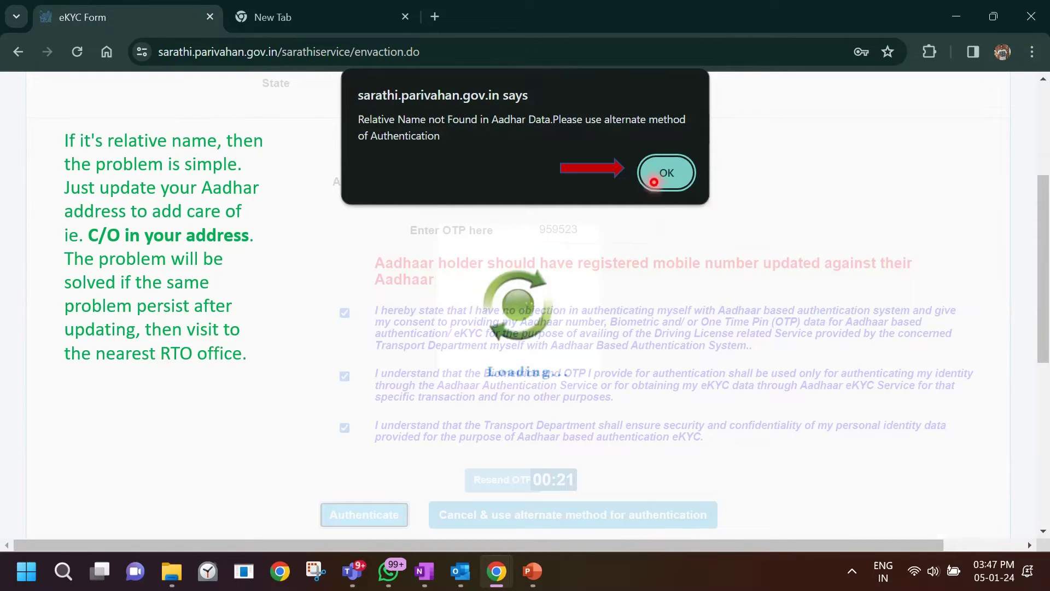
click(666, 172)
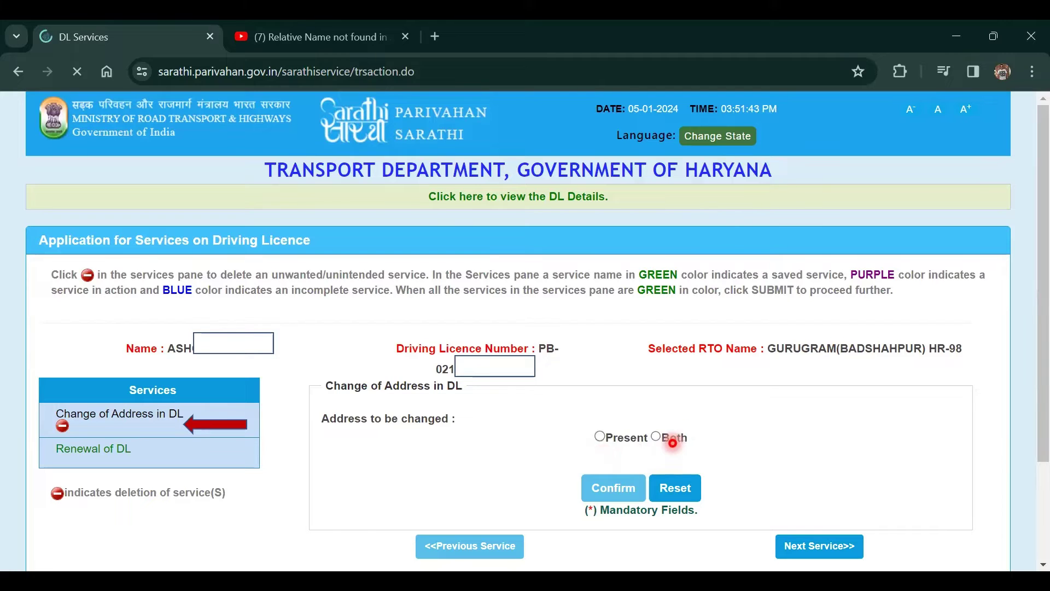
click(668, 438)
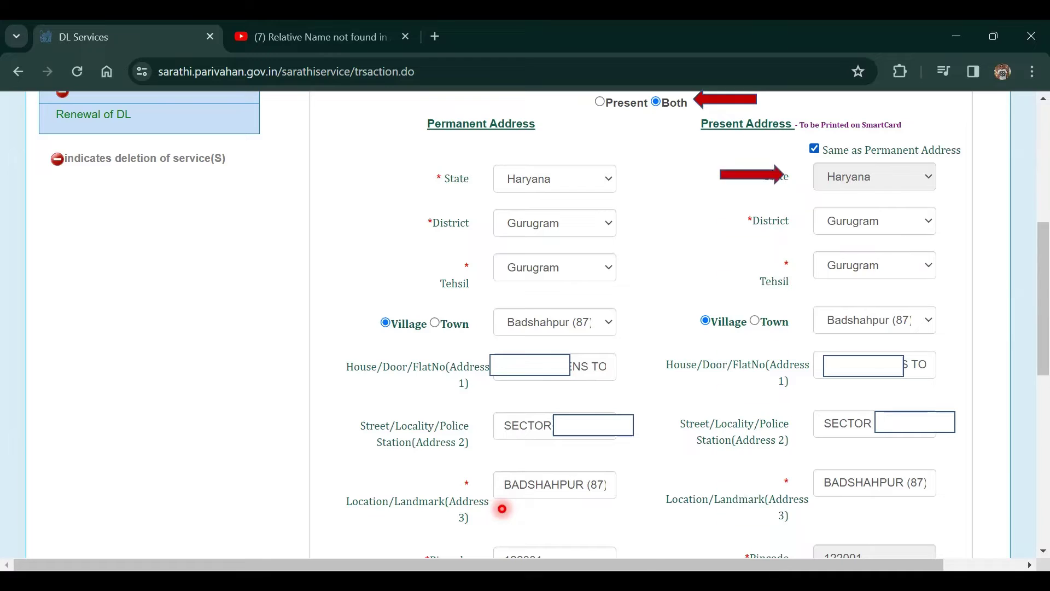
scroll(503, 509, down, 3)
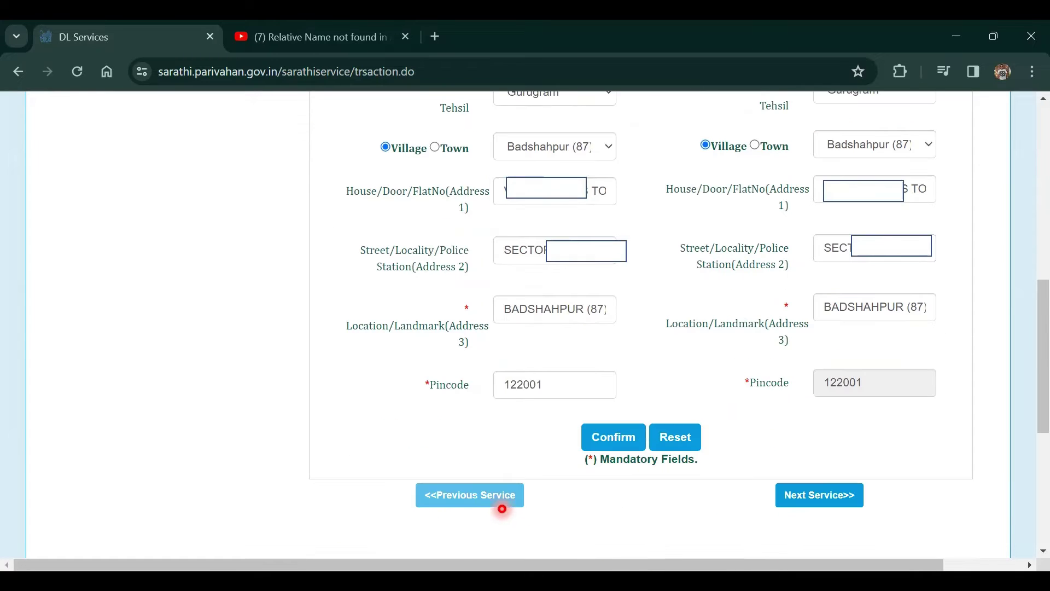
click(502, 507)
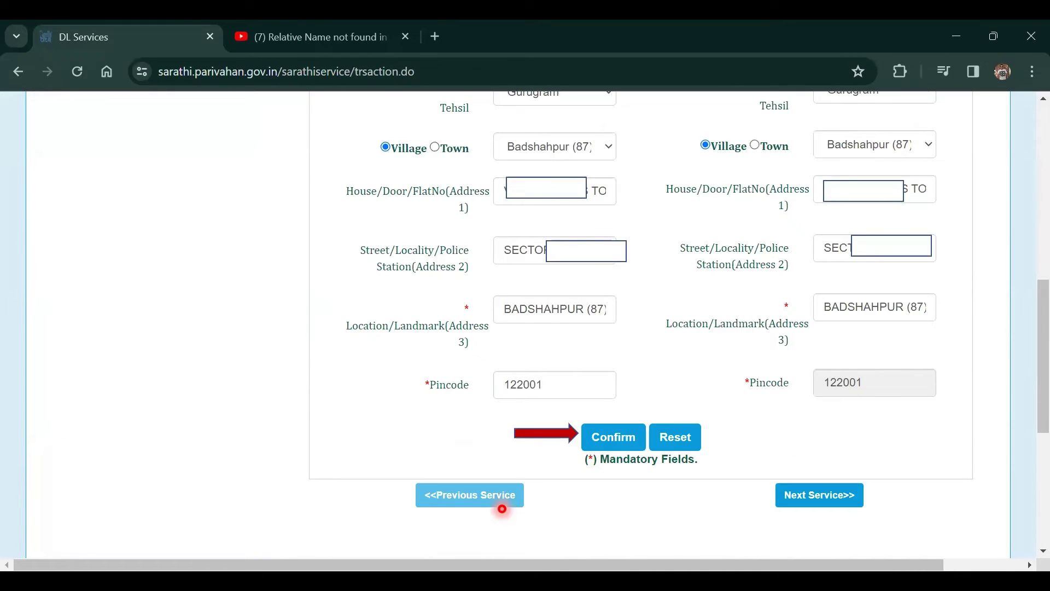
click(502, 508)
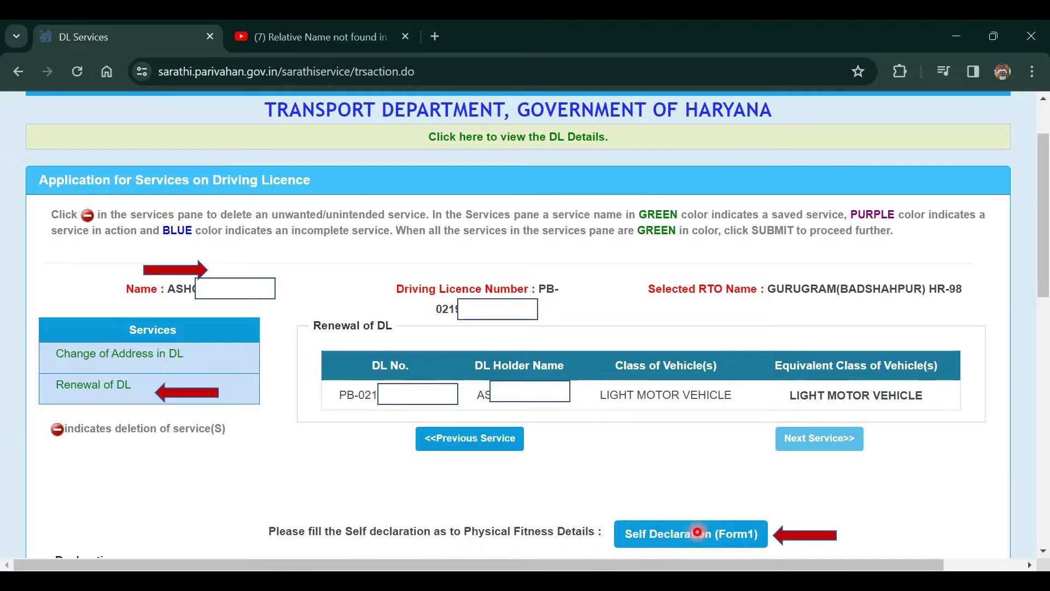
click(737, 541)
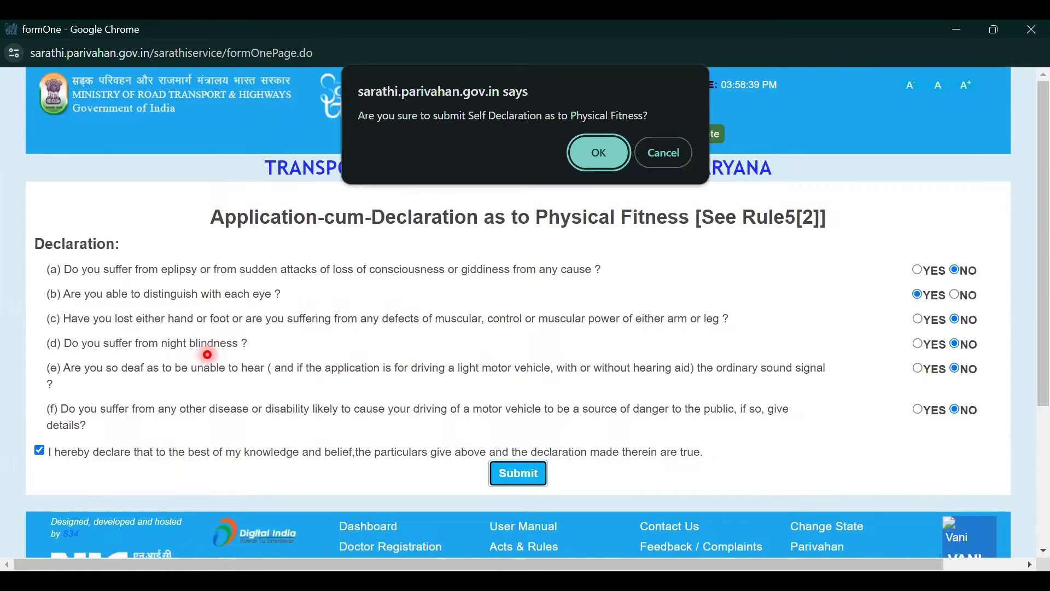
click(576, 167)
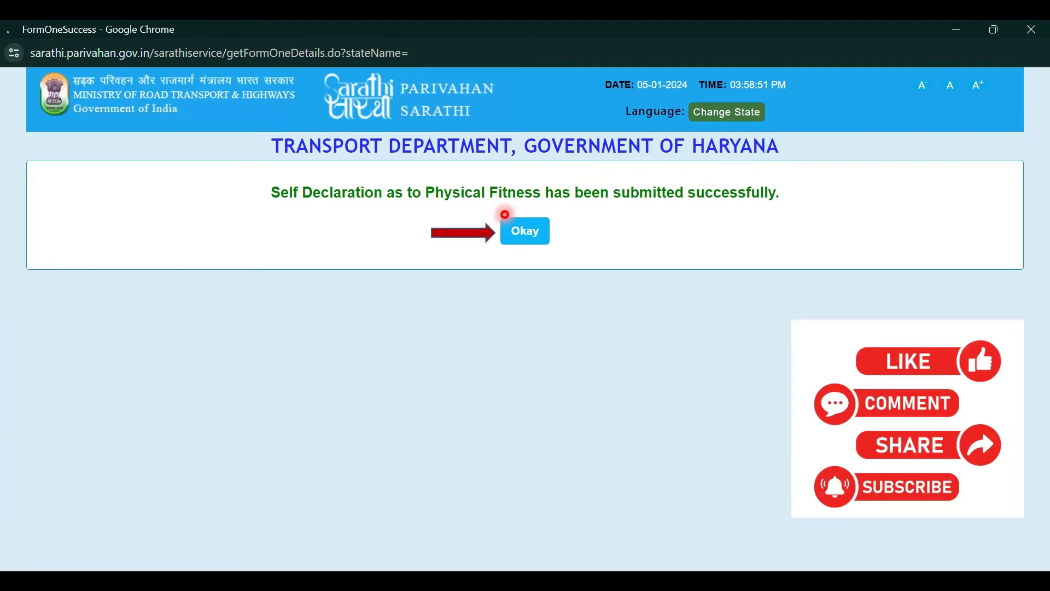
click(505, 215)
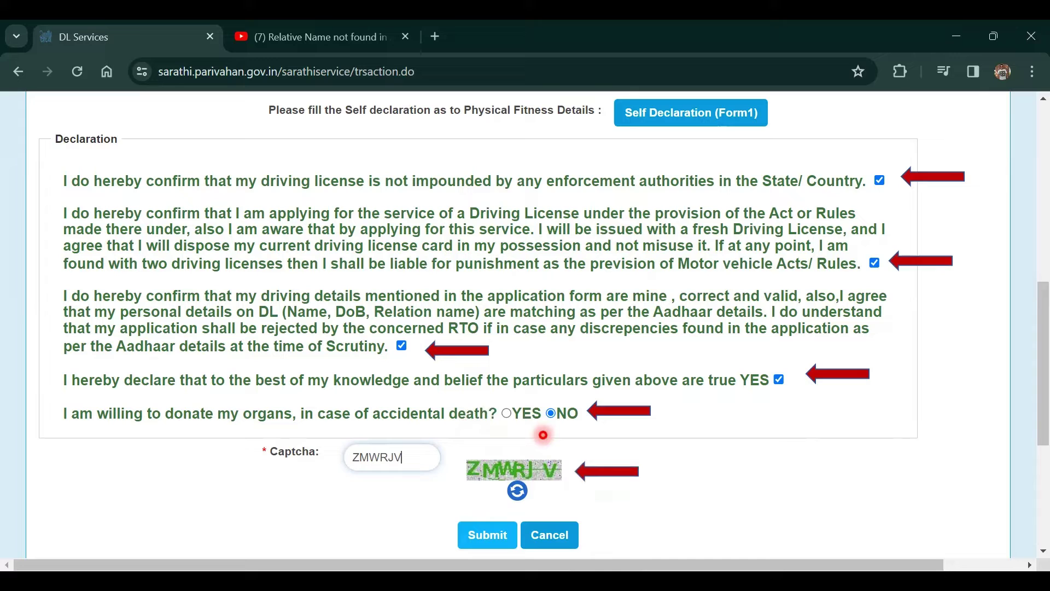
key(Right)
key(Right)
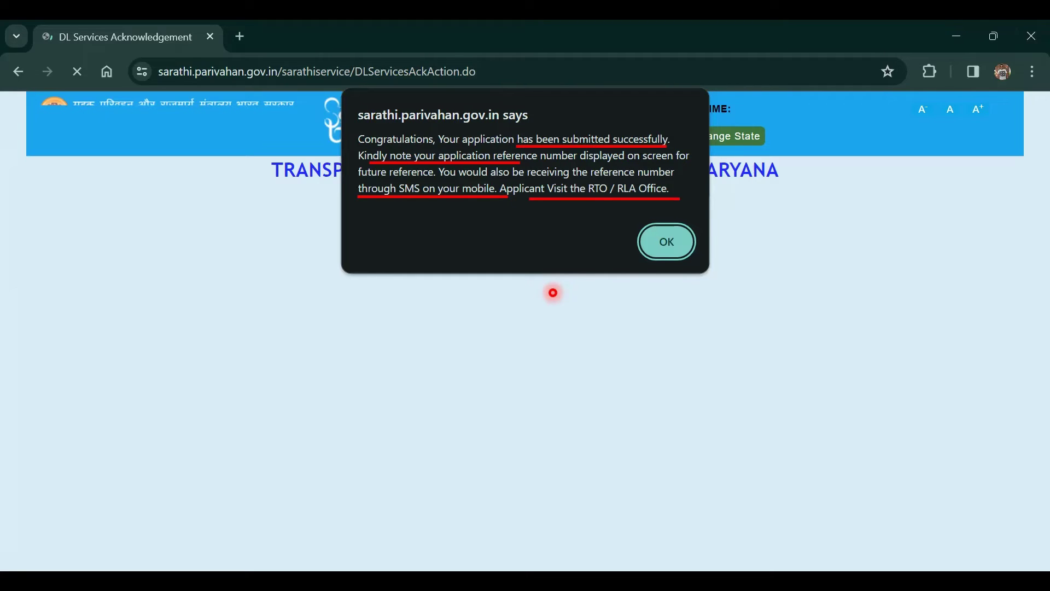
Acknowledge the submitted application and review its reference slip and the generated Form 1 and Form 2 documents.
click(643, 244)
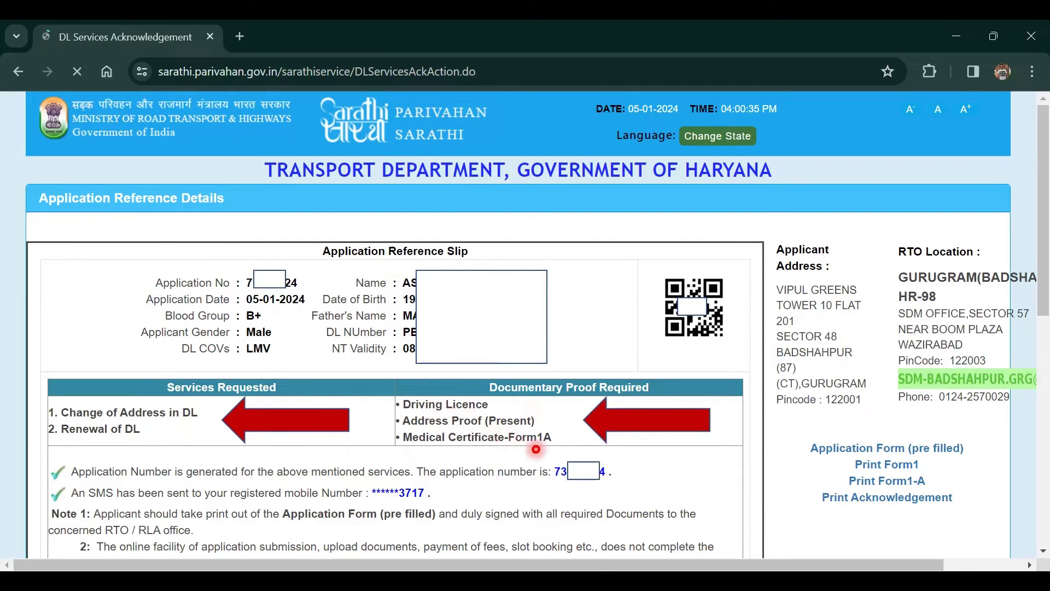
scroll(533, 441, down, 2)
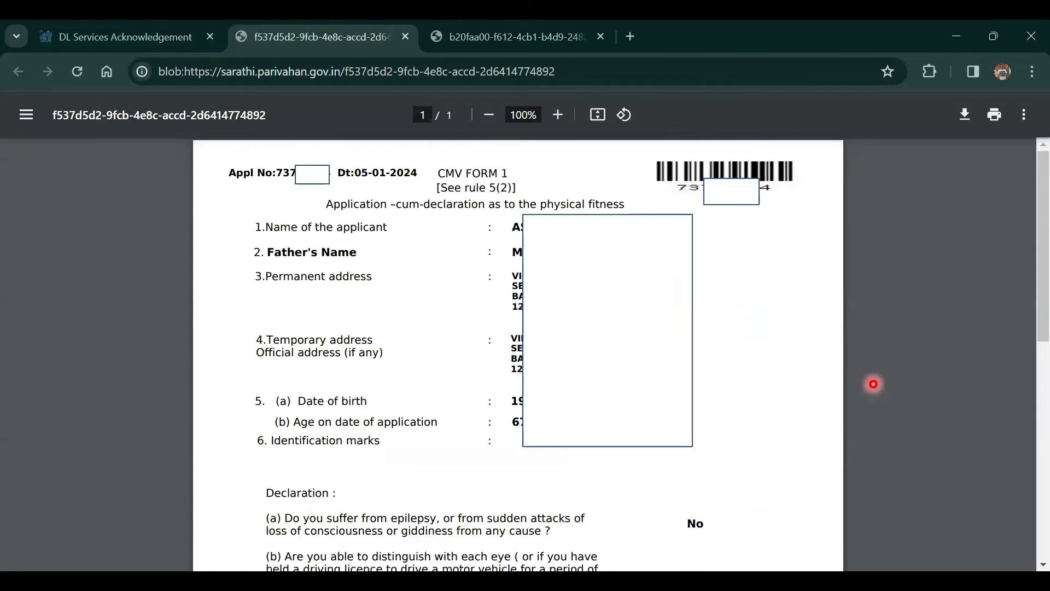
key(ctrl+w)
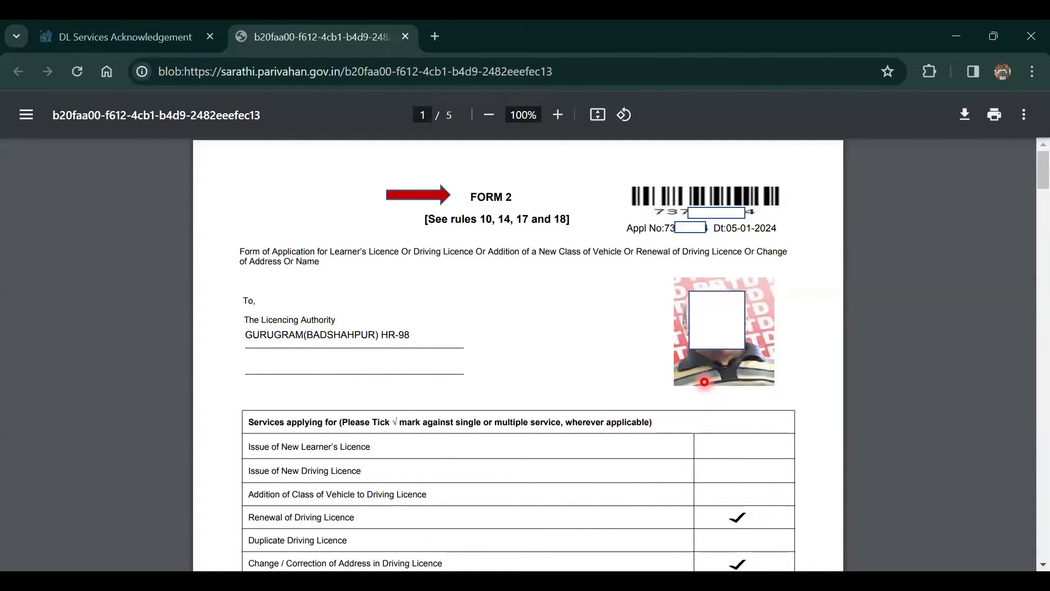
key(ctrl+shift+t)
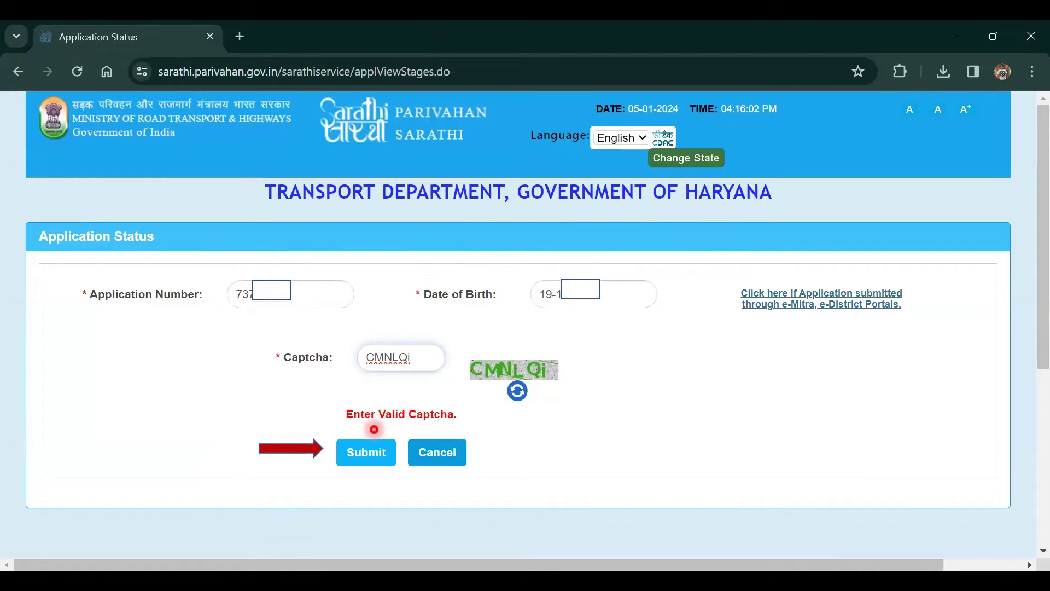
Submit the application status query and review the applicant details, requested services and stages to be completed.
click(374, 429)
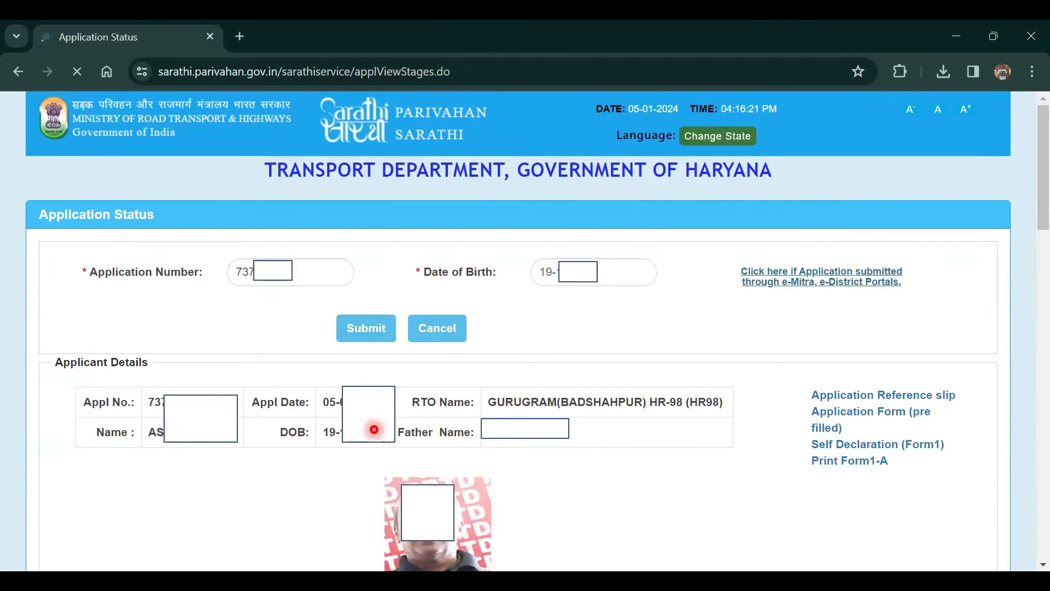
scroll(374, 429, down, 10)
scroll(375, 430, up, 10)
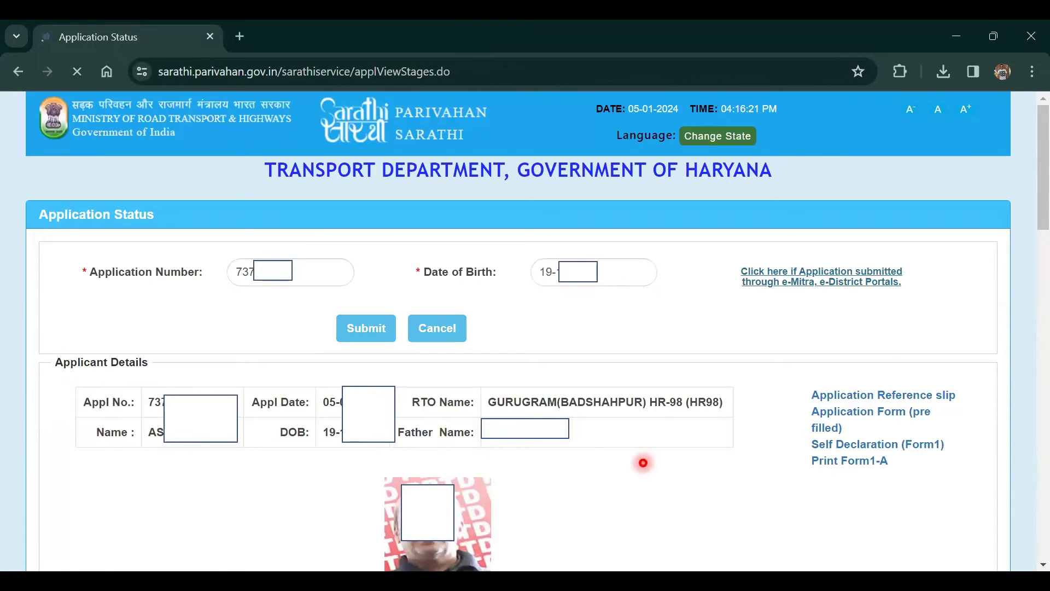
click(815, 396)
scroll(931, 430, down, 10)
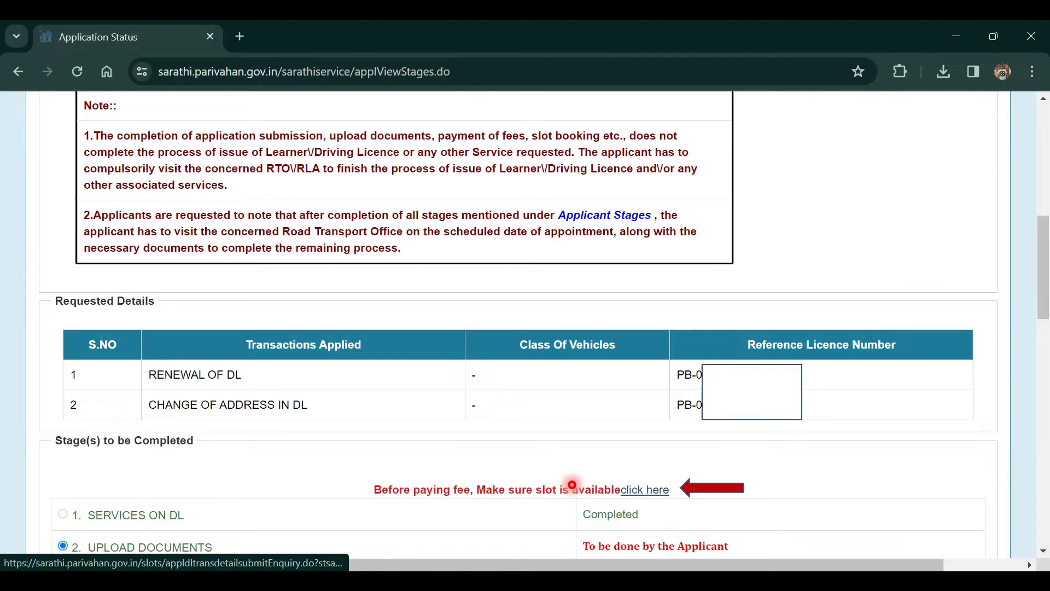
Check the DL transaction slot availability for the Gurugram (Badshahpur) HR-98 RTO and return to the application status.
click(578, 486)
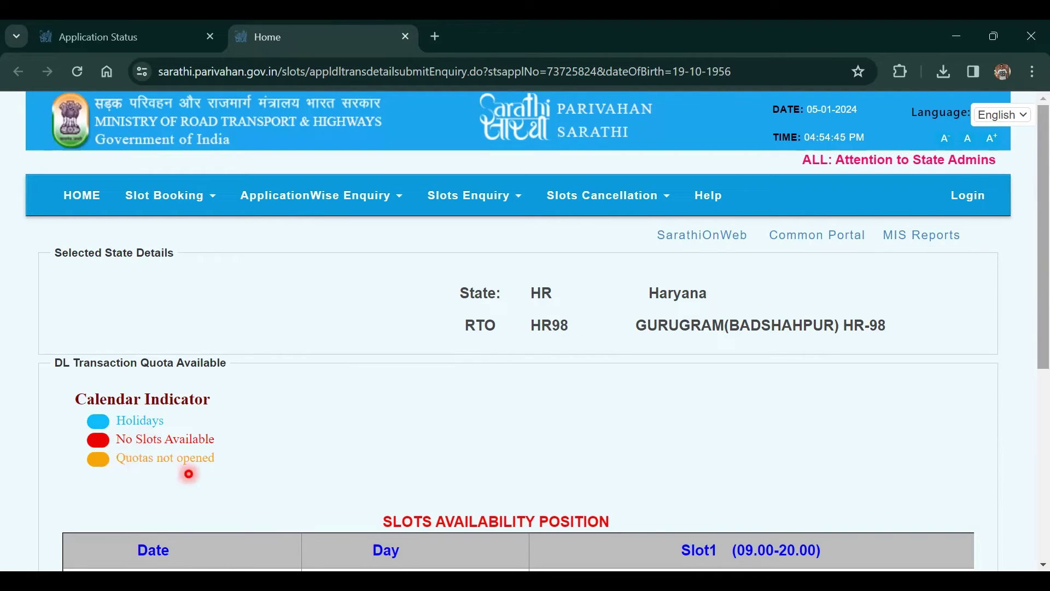
scroll(188, 474, down, 5)
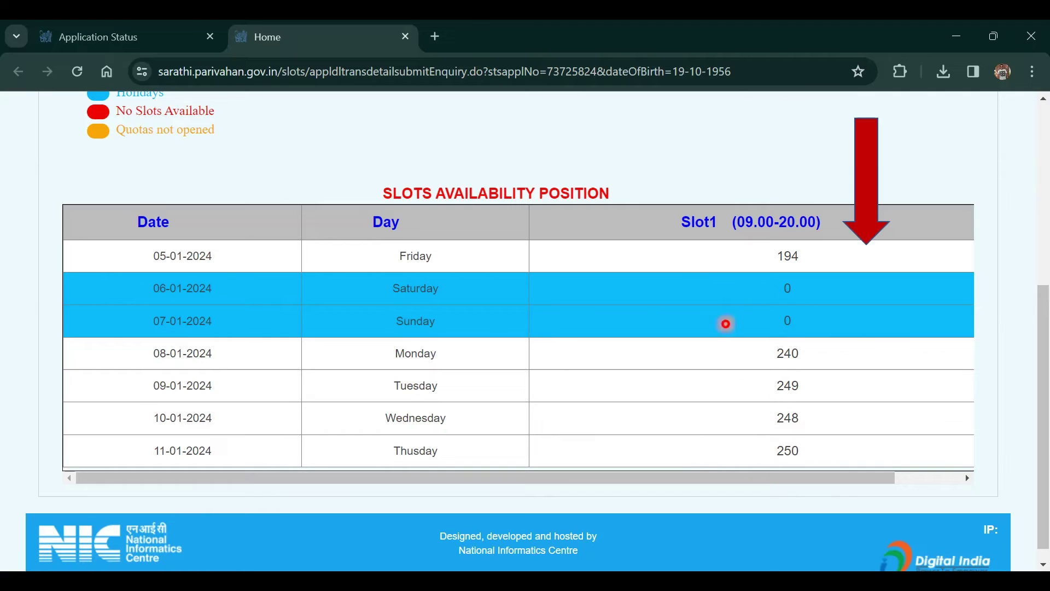
key(ctrl+w)
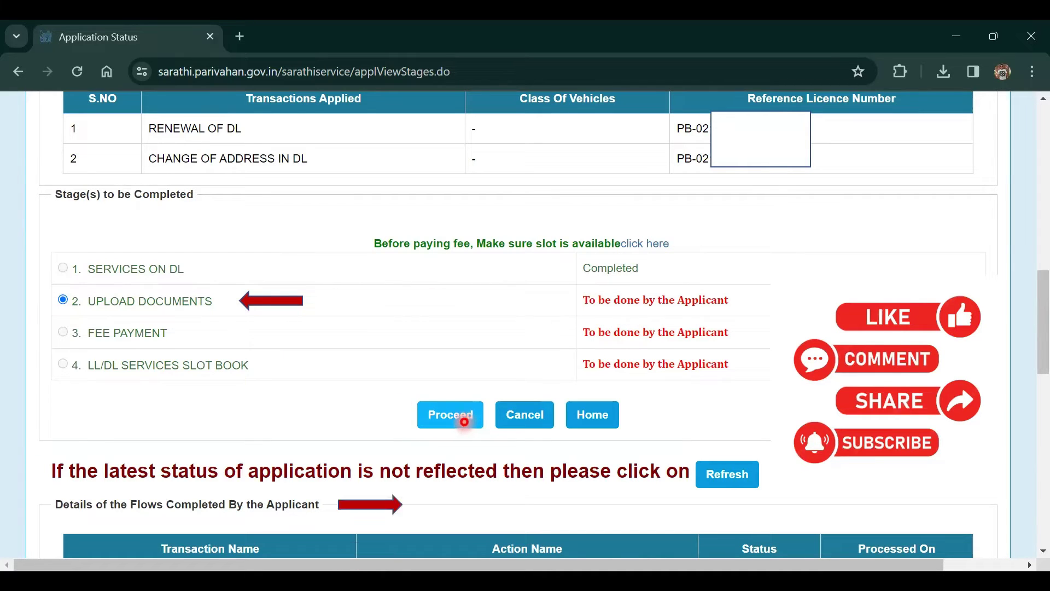
Proceed to the Upload Documents stage, confirm the applicant info, and upload the Aadhar card as address proof and the old driving licence.
click(464, 422)
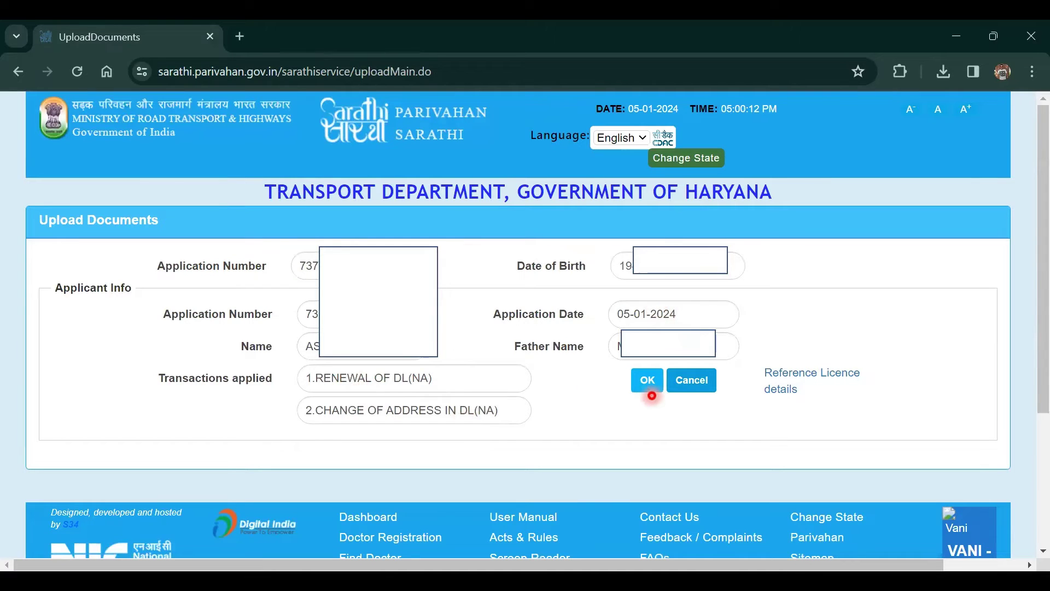
click(649, 390)
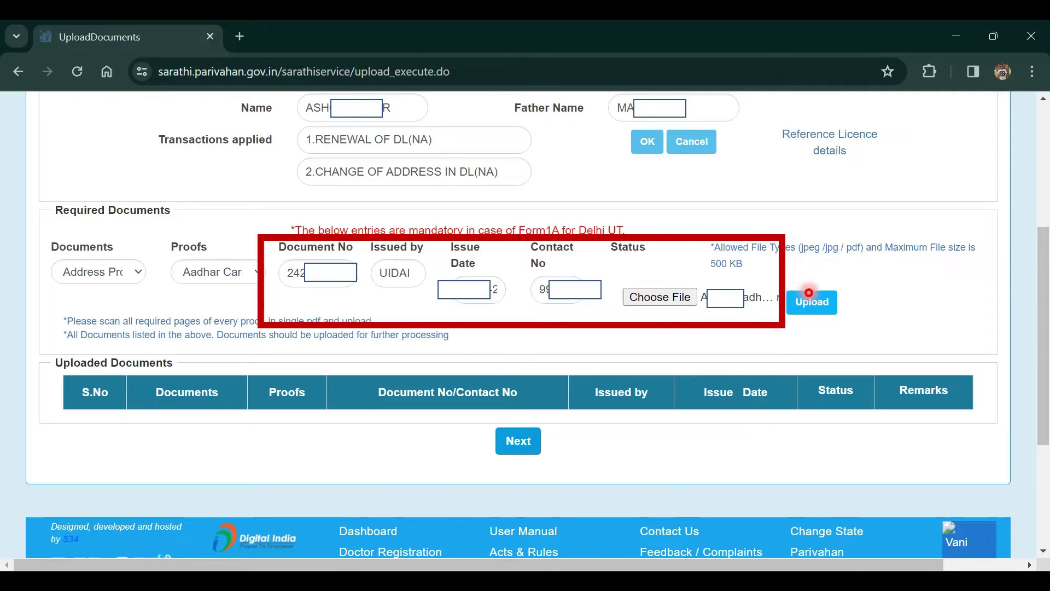
click(809, 292)
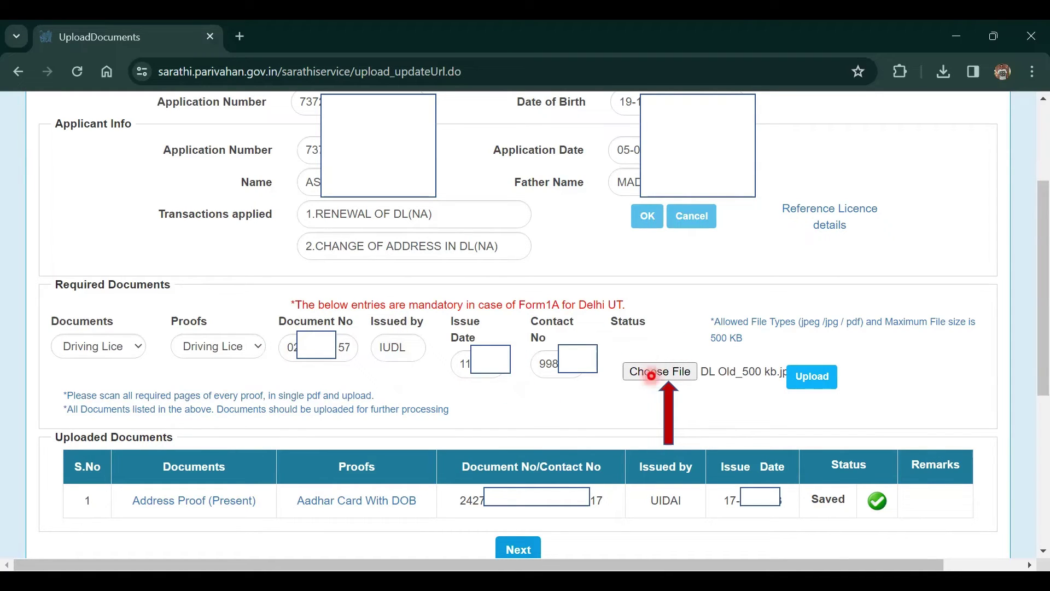
click(814, 377)
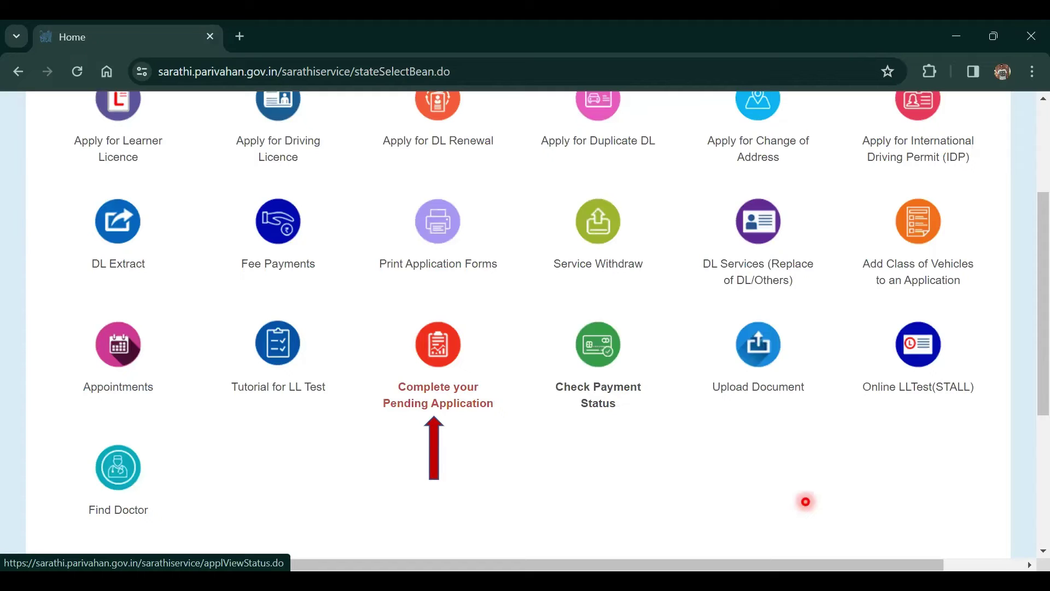
Resume document upload for the pending application, select Medical Certificate-Form1A as the document and open its proof choices.
click(410, 407)
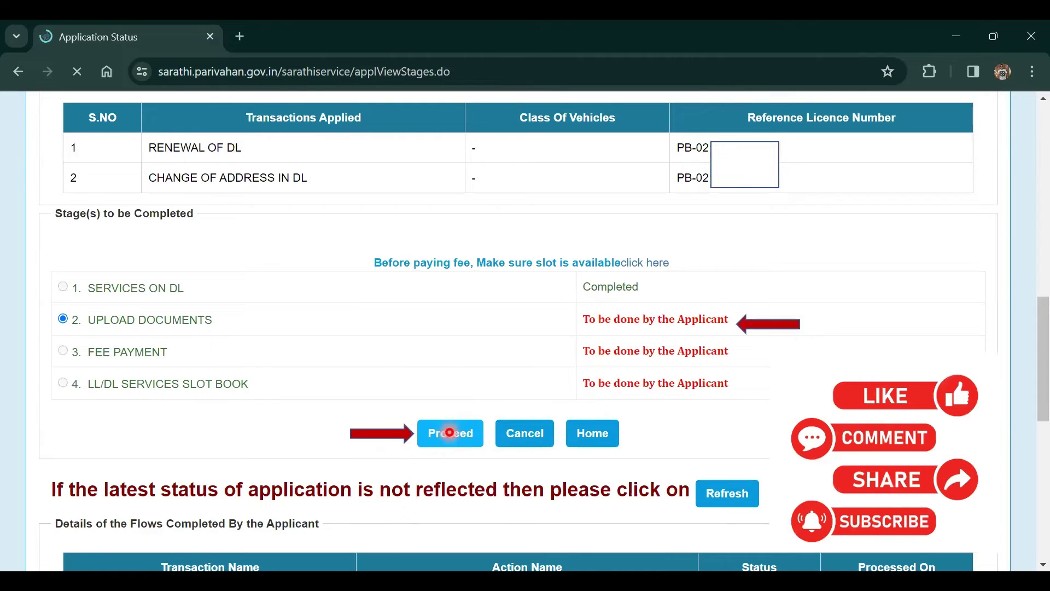
click(450, 433)
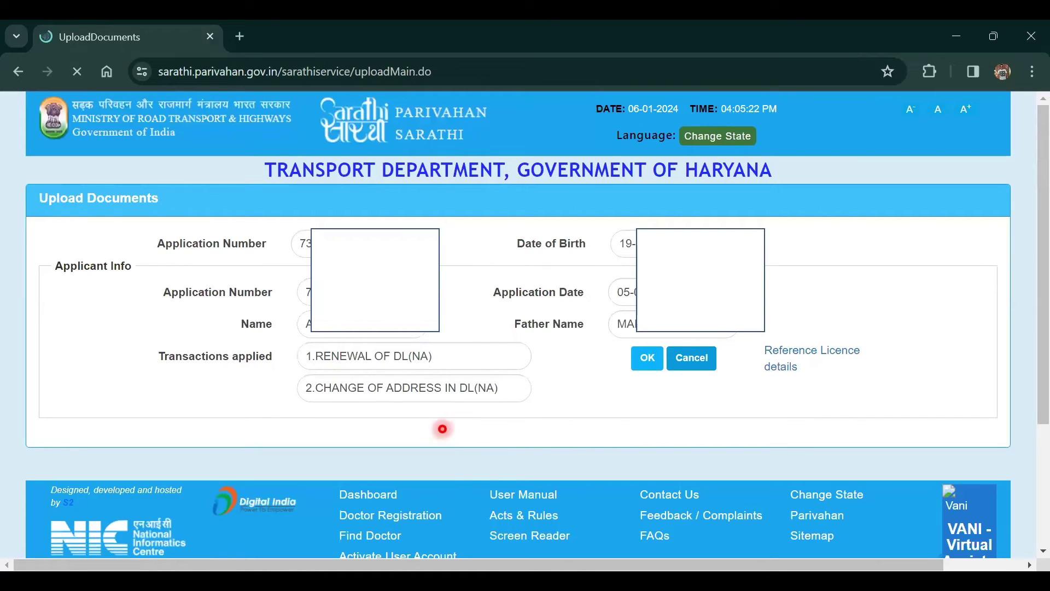
click(632, 371)
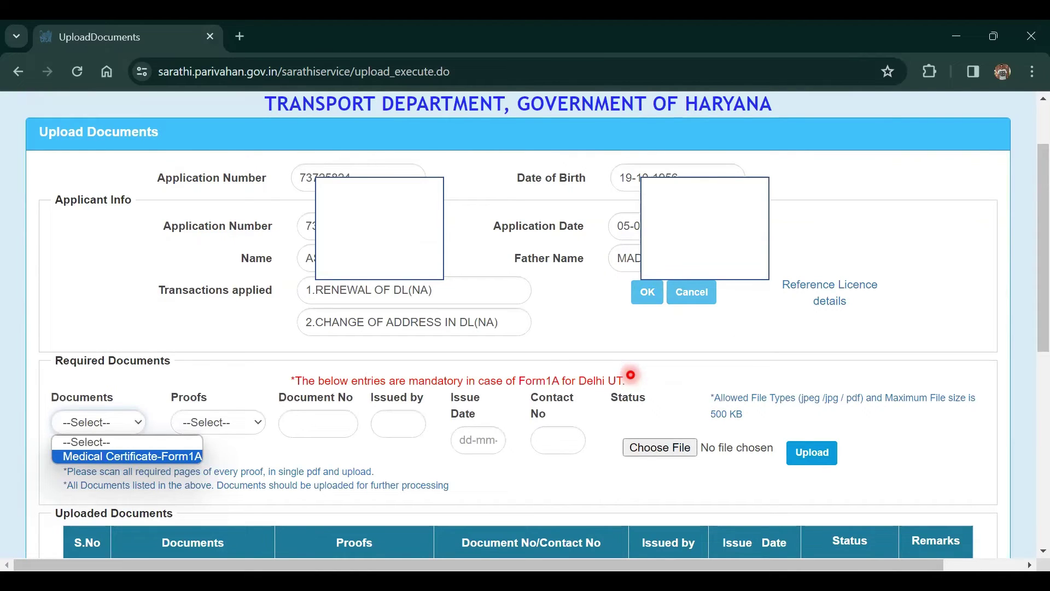
click(200, 456)
click(218, 422)
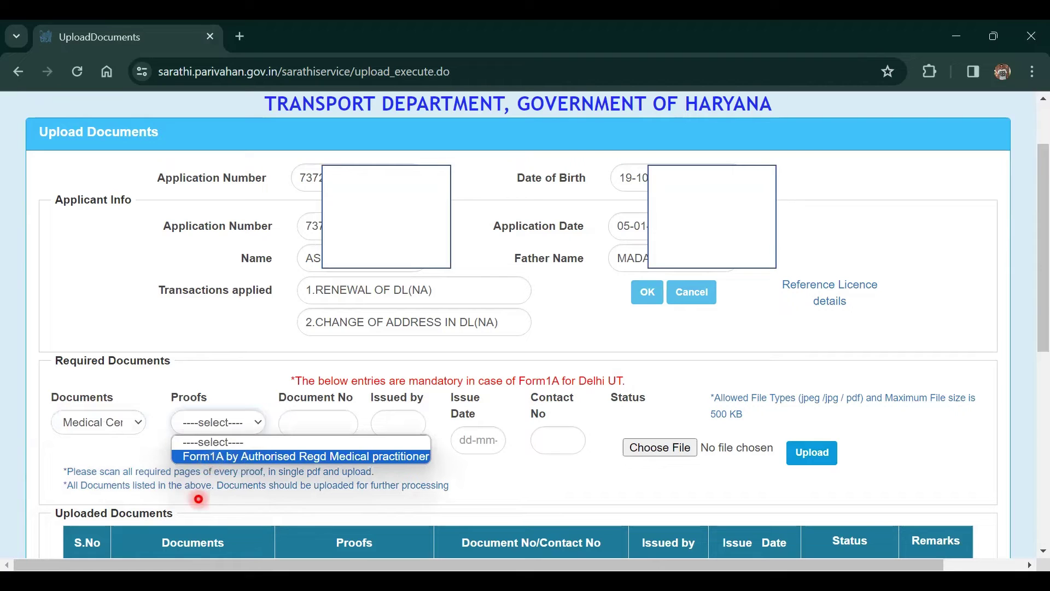
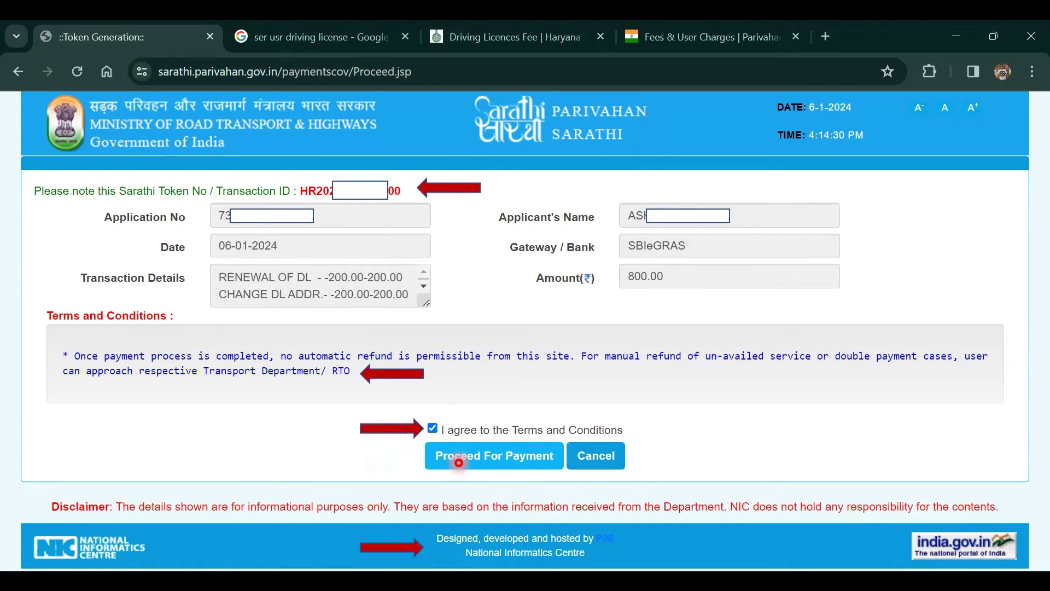
Proceed with the 800 rupee SBIeGRAS fee payment, accept the online transaction charges notice and confirm the e-challan through SBI Aggregator.
click(459, 462)
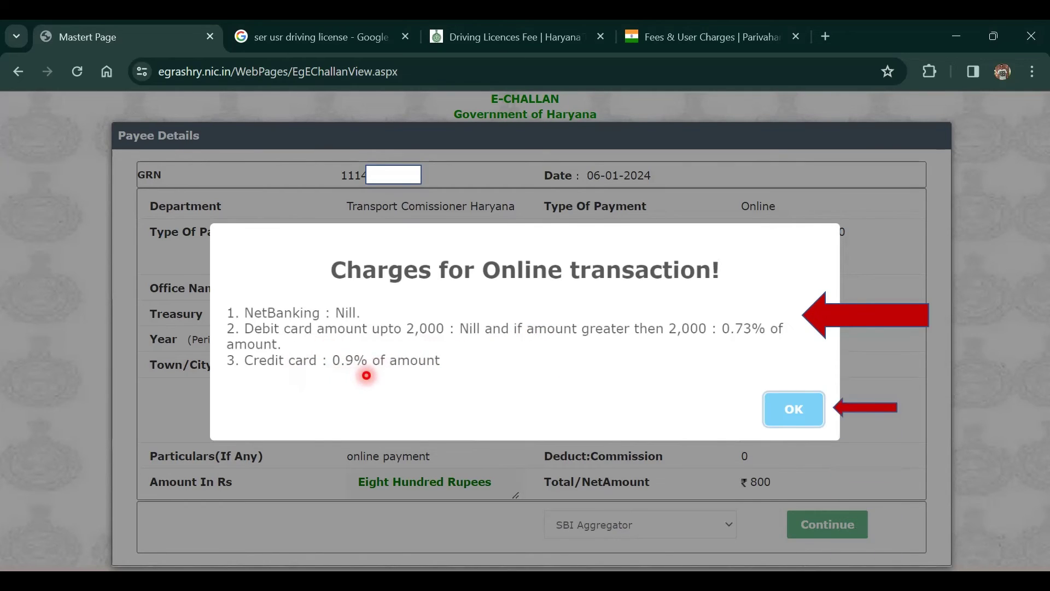
key(Return)
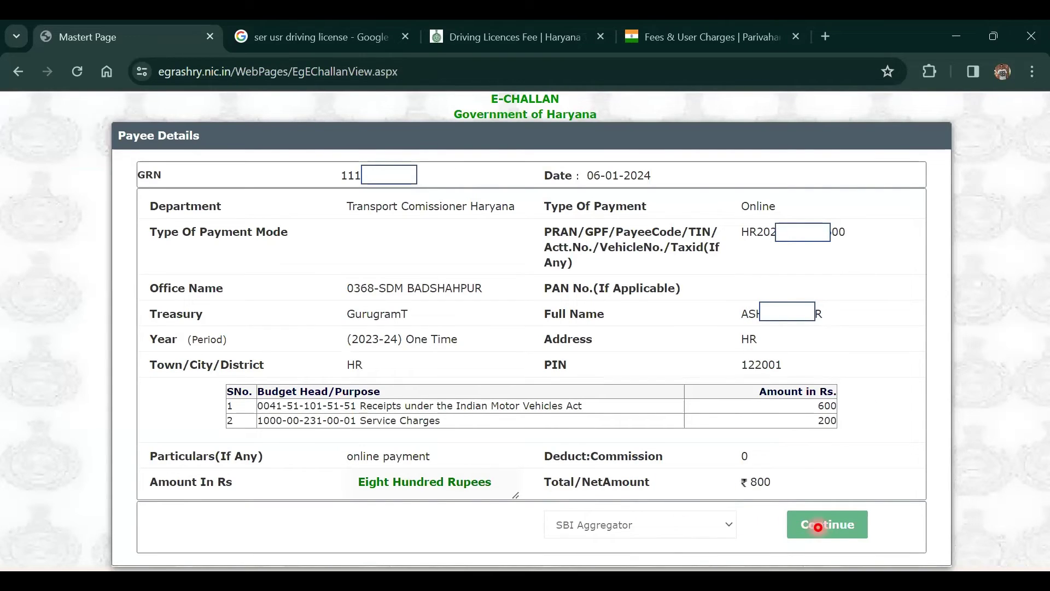
click(862, 523)
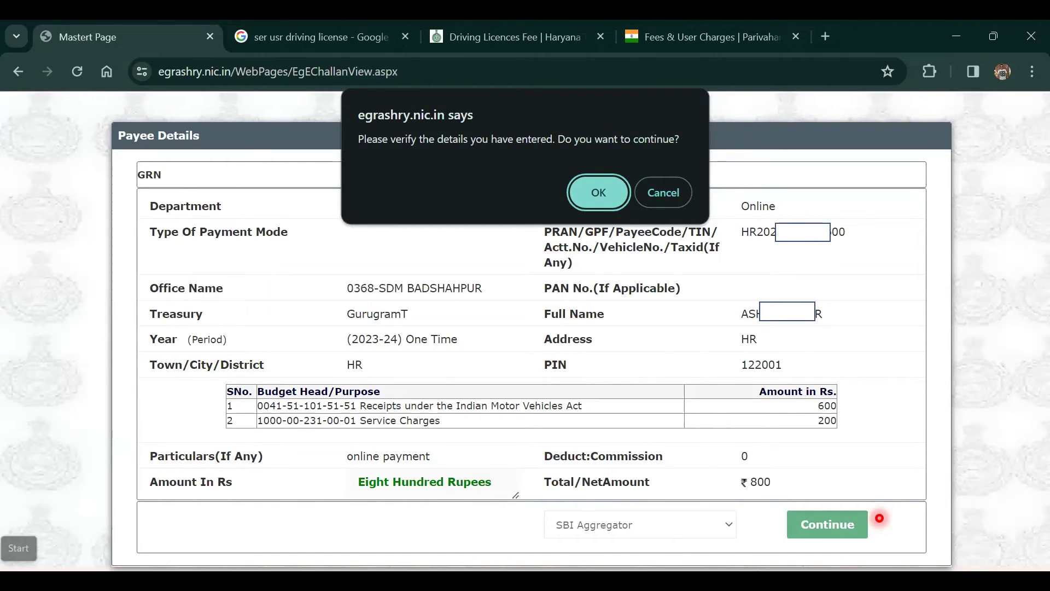
key(Return)
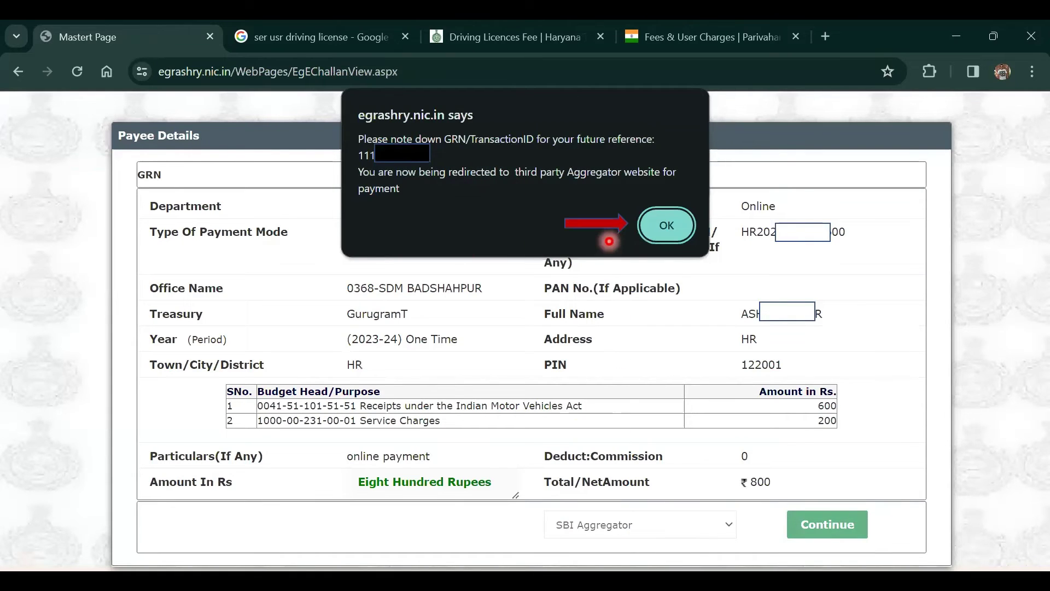
key(Return)
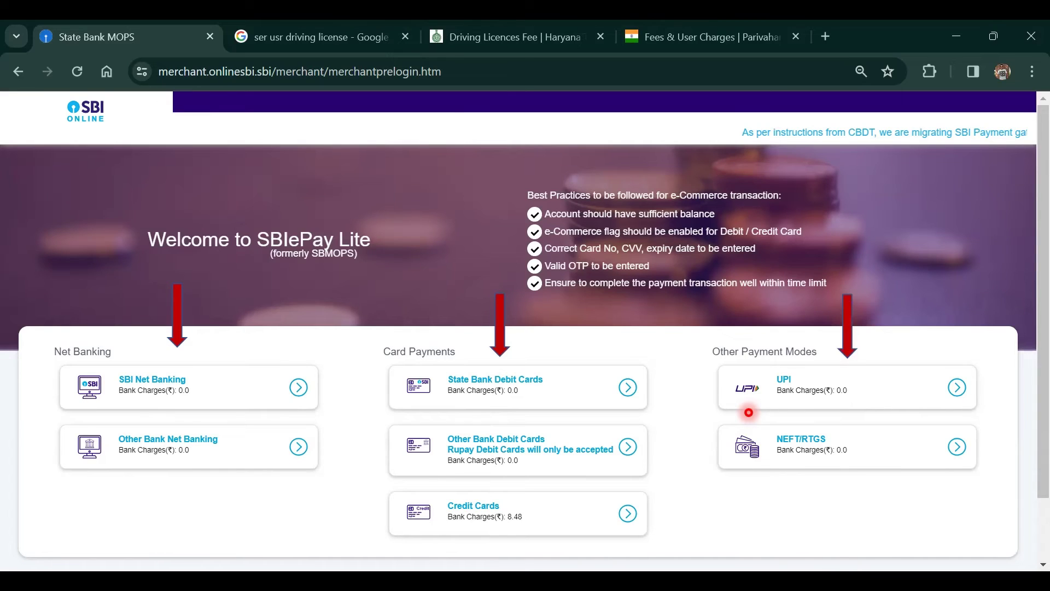
Pay the 800 rupee fee through UPI on SBI ePay Lite and print the Sarathi payment receipt.
click(748, 409)
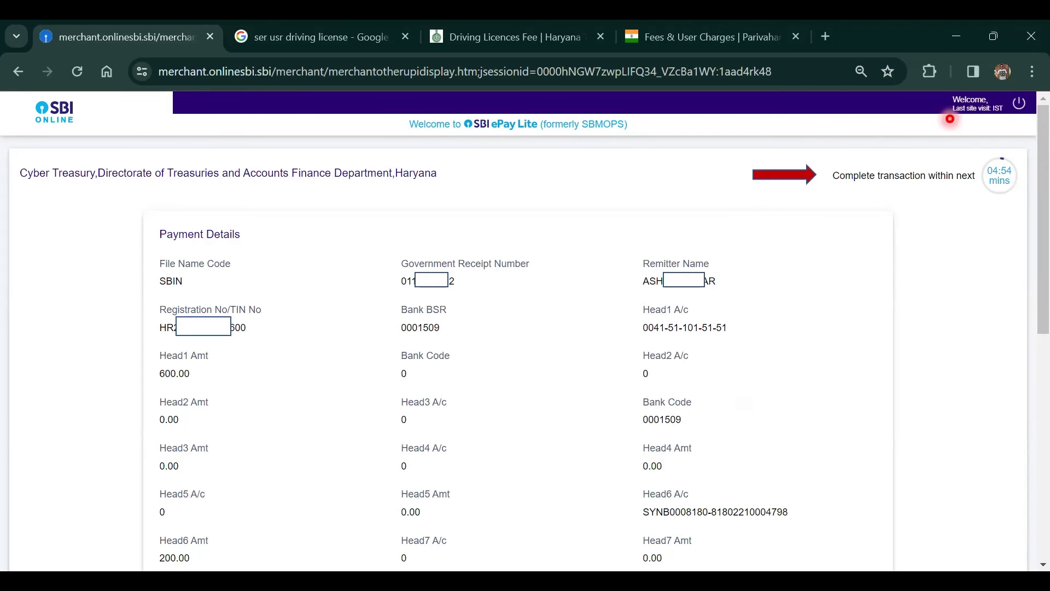
scroll(968, 210, down, 5)
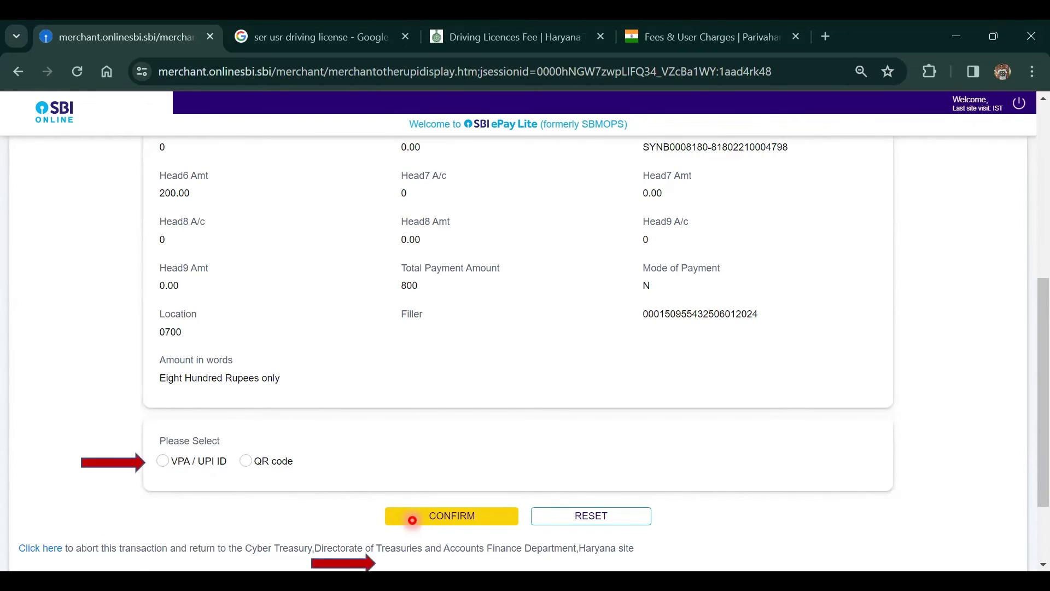
click(412, 520)
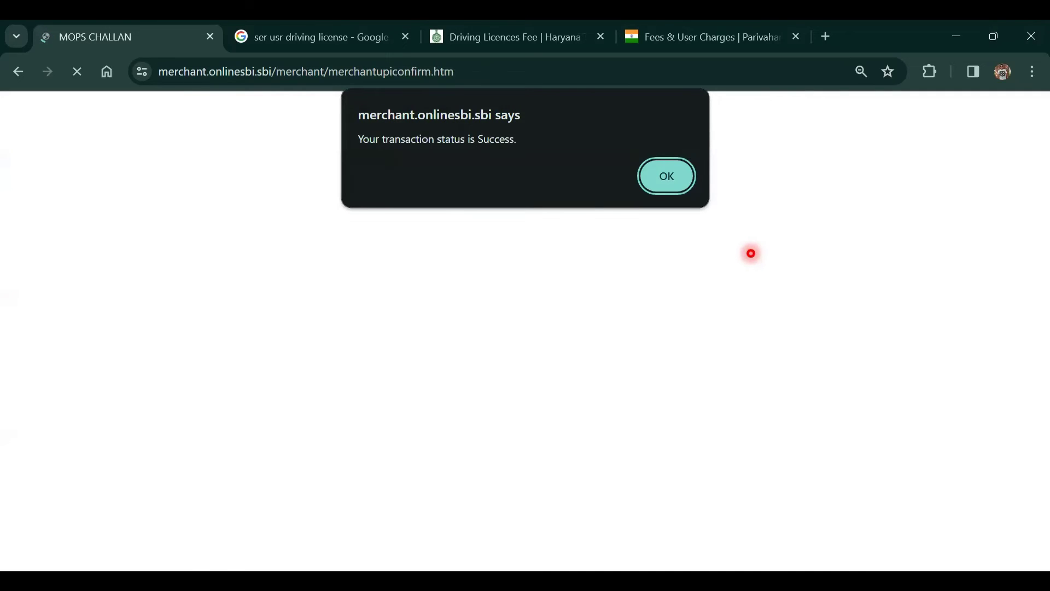
key(Return)
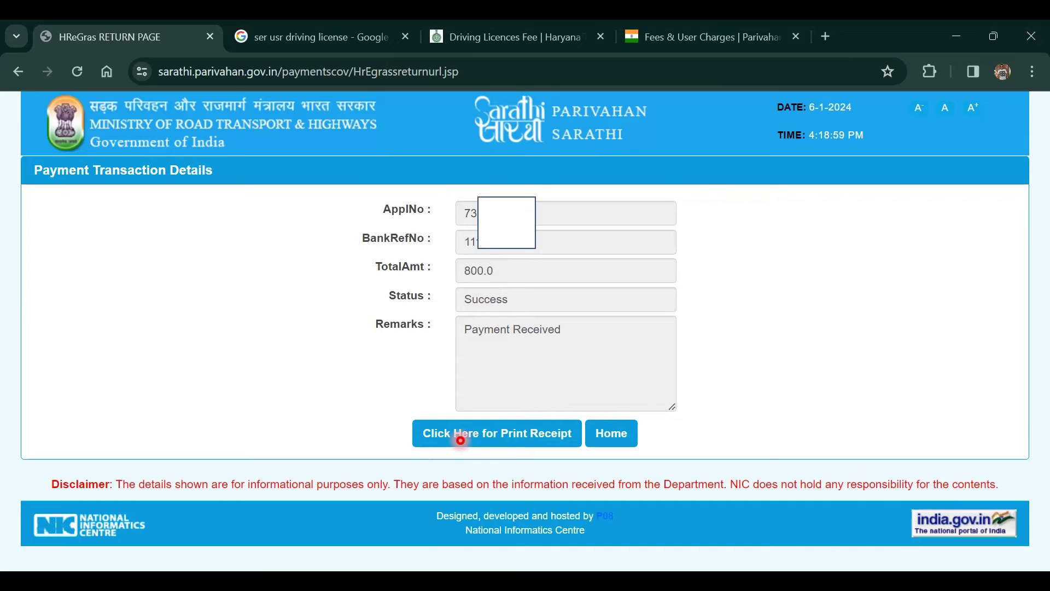
click(462, 440)
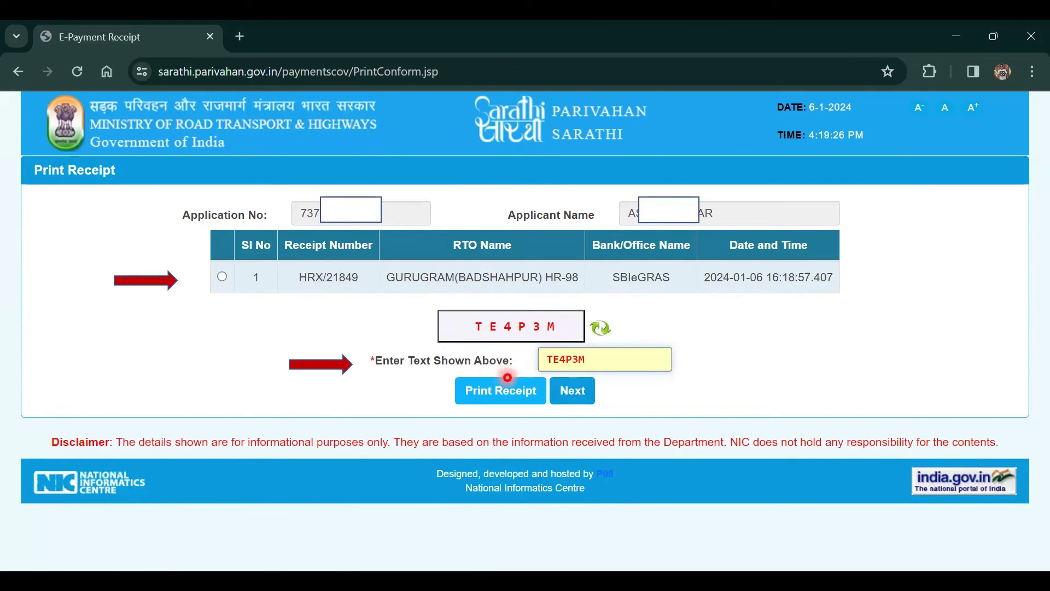
click(507, 378)
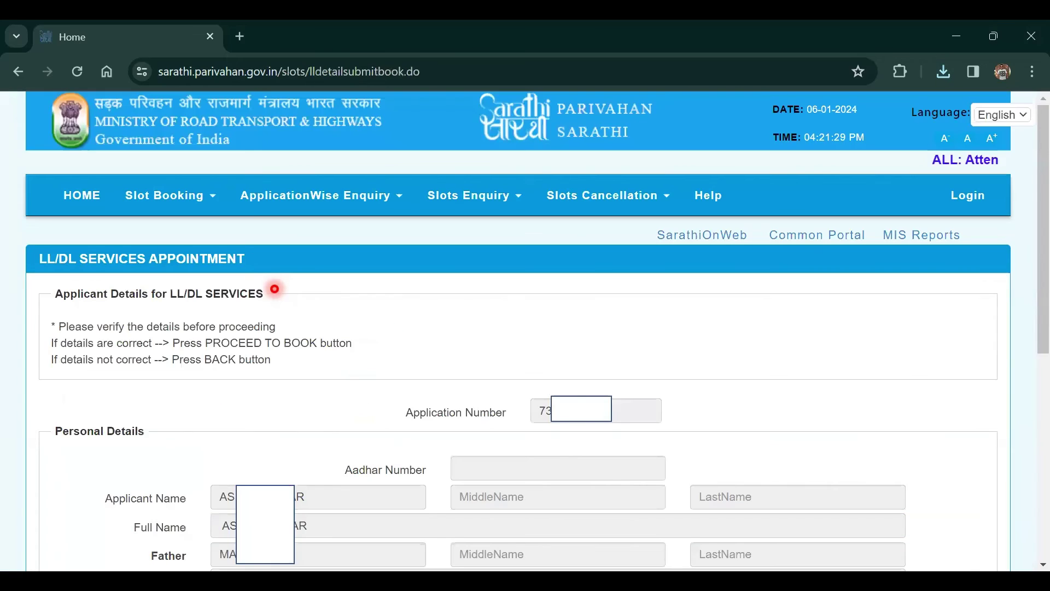
Book the LL/DL services appointment for 12-01-2024 in the 09.00-20.00 slot and confirm it with the security code.
scroll(275, 289, down, 7)
scroll(274, 288, up, 7)
scroll(275, 289, down, 7)
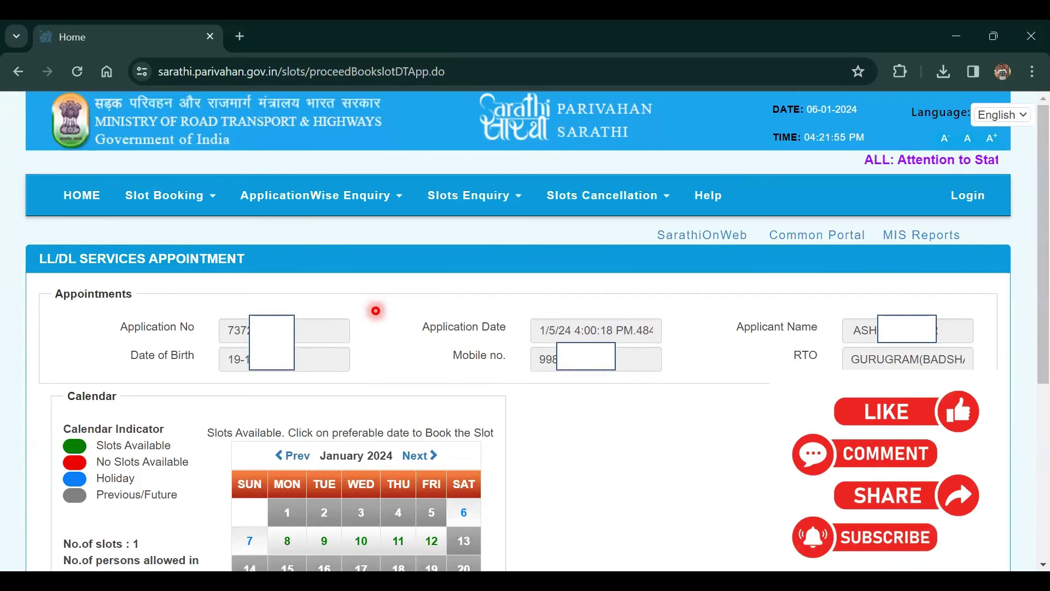
scroll(376, 318, down, 3)
scroll(376, 317, up, 3)
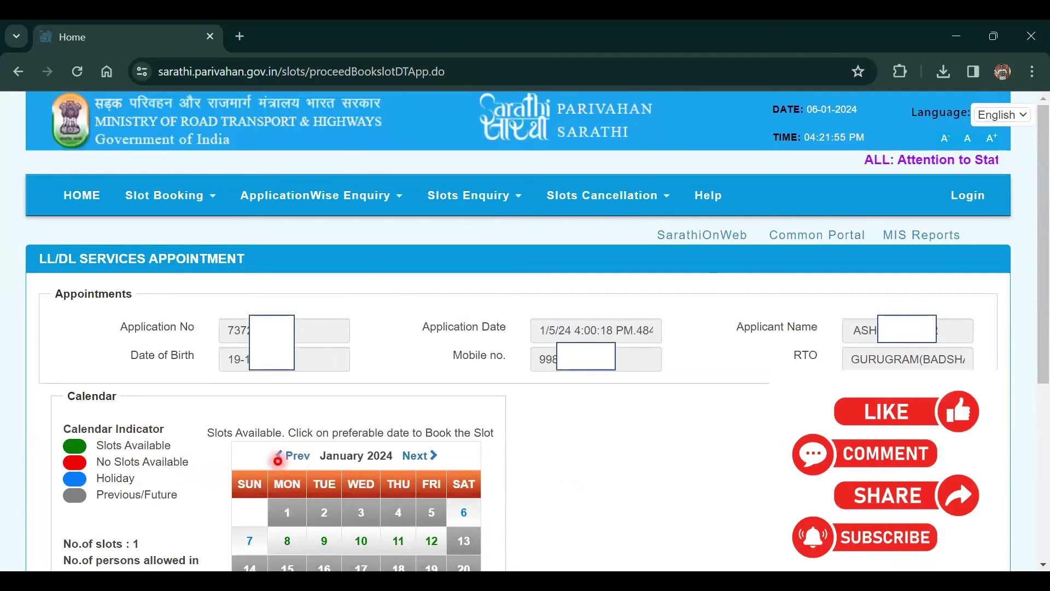
scroll(309, 491, down, 3)
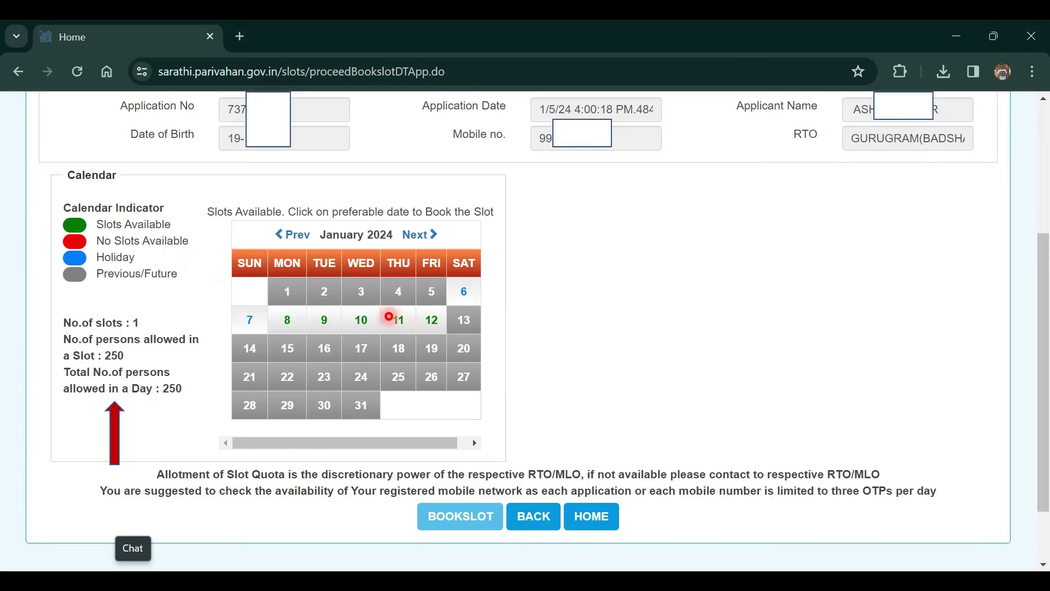
click(394, 320)
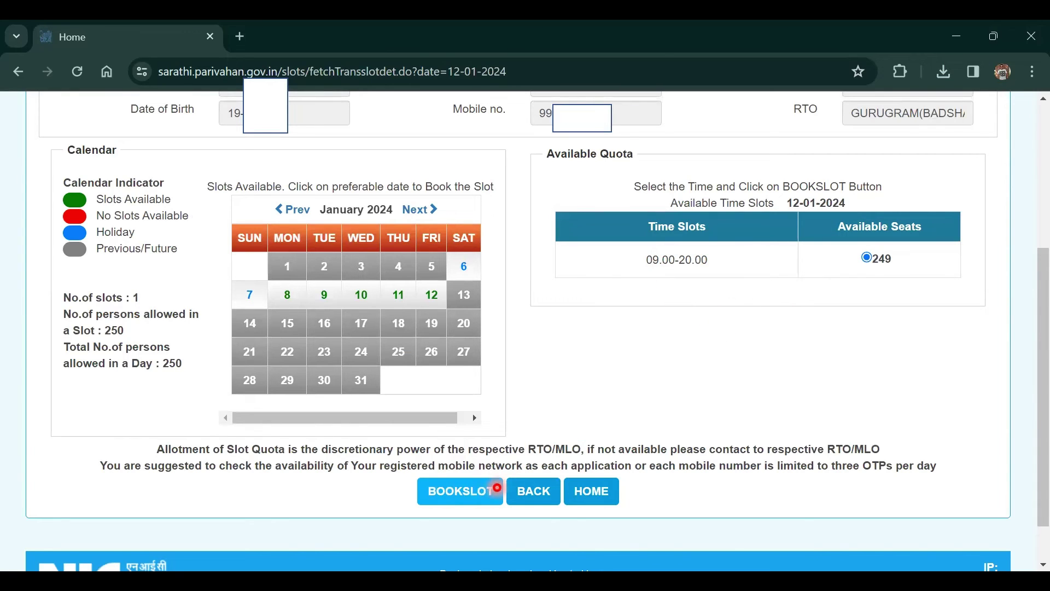
click(497, 487)
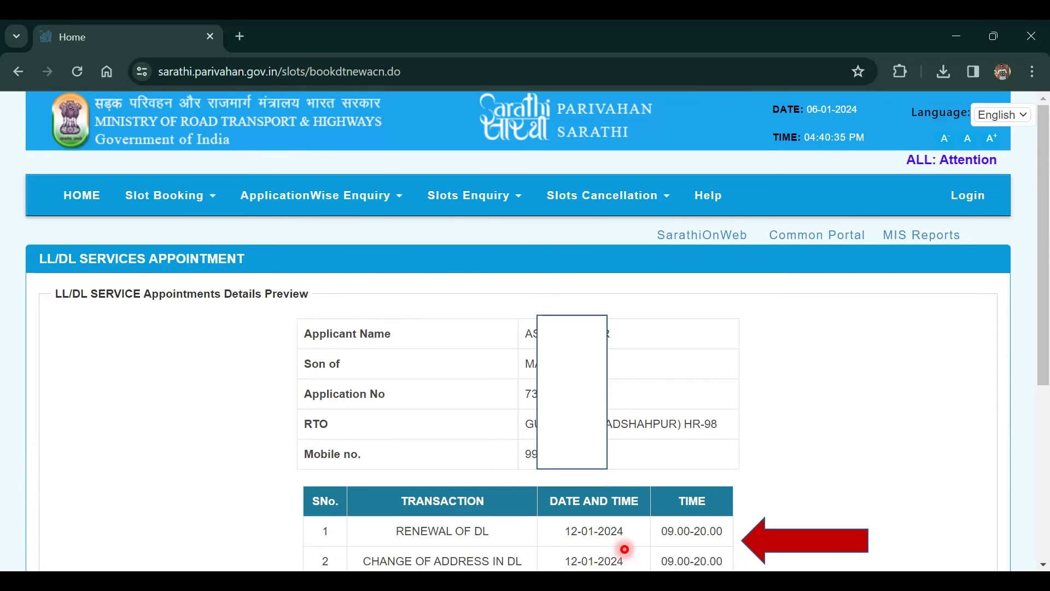
scroll(625, 549, down, 5)
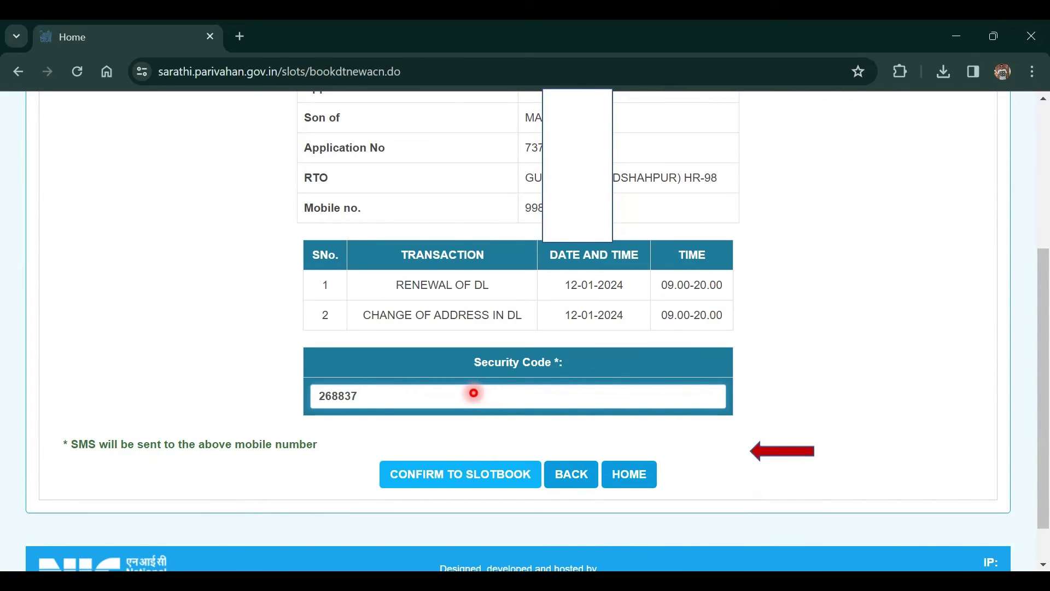
key(Return)
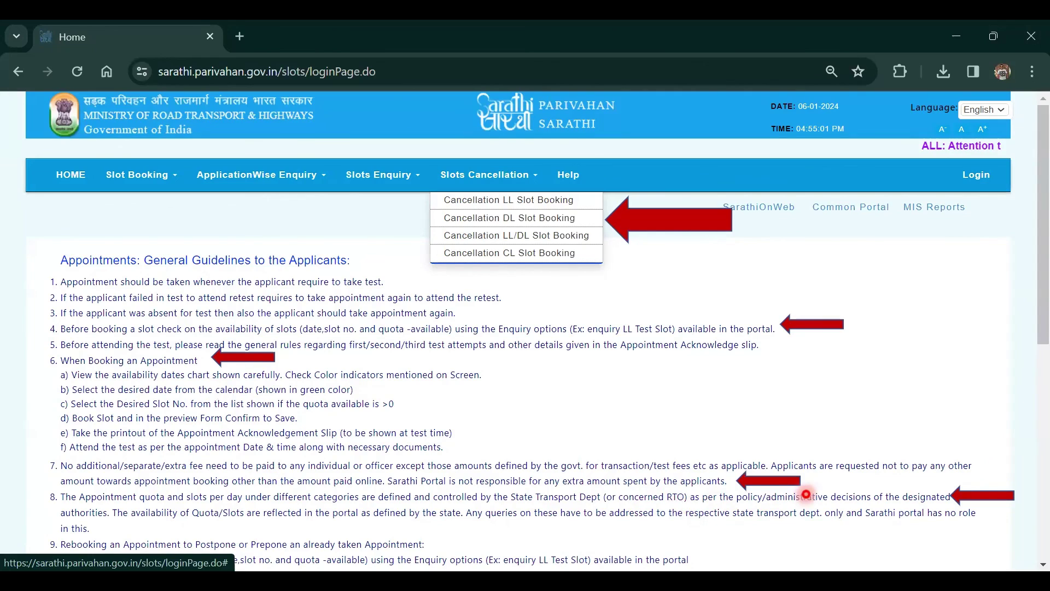
Read the appointment guidelines, review the application's status page and expand its current status to show the further actions.
scroll(806, 495, down, 5)
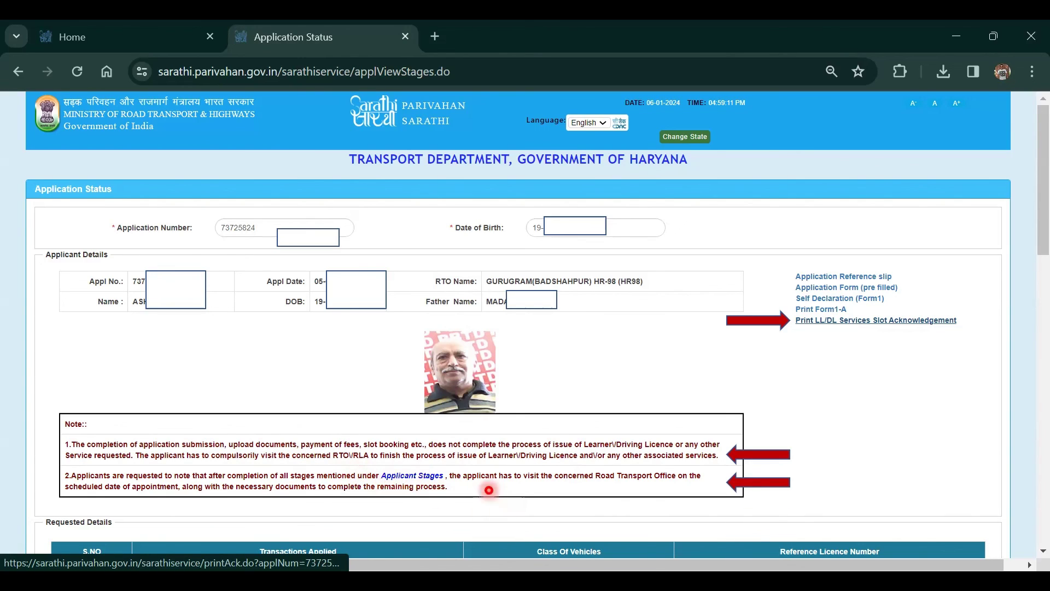
scroll(550, 479, down, 15)
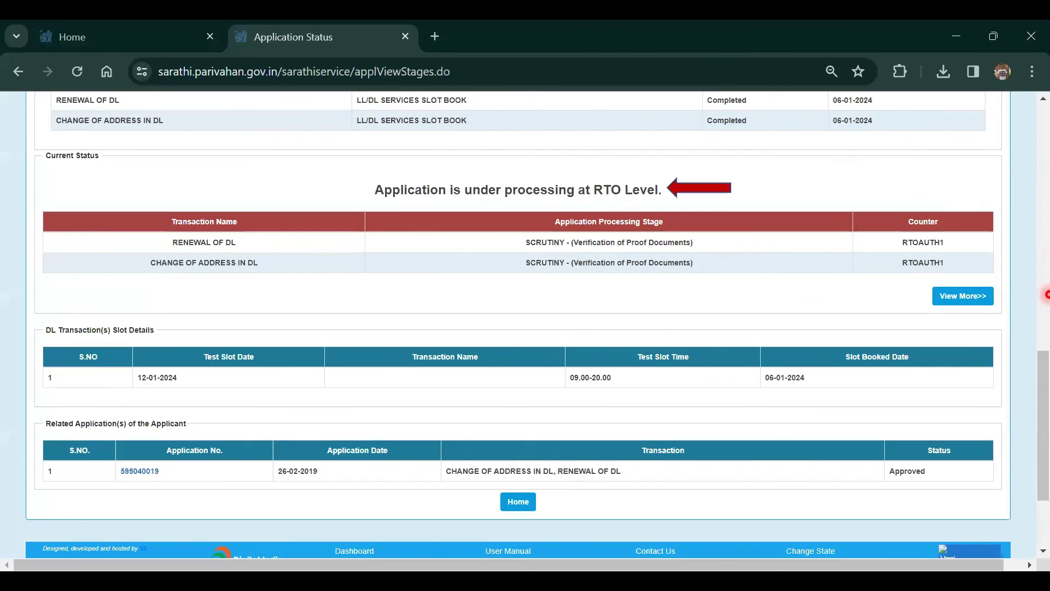
click(961, 300)
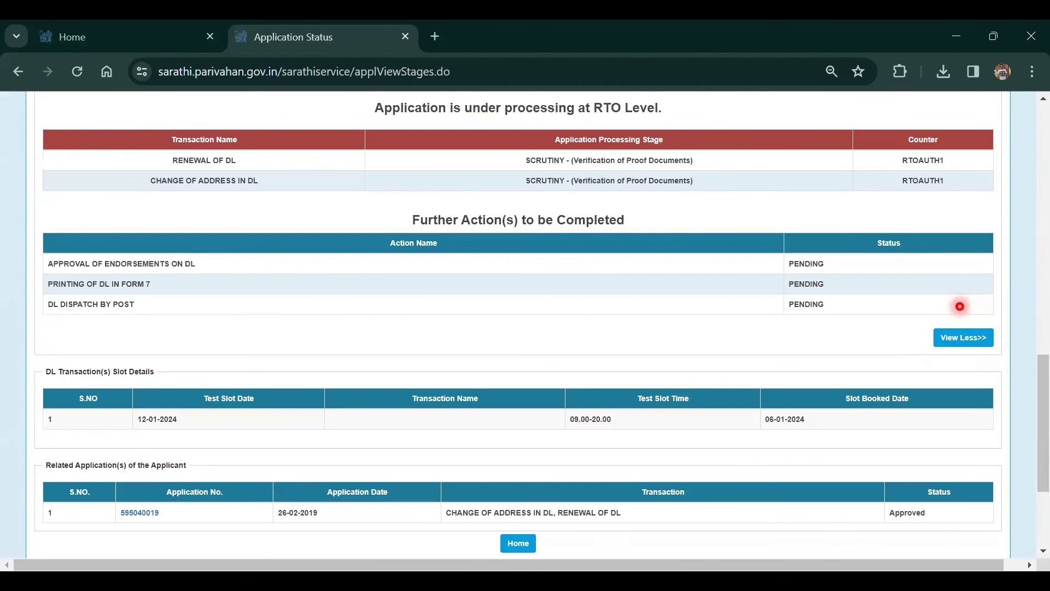